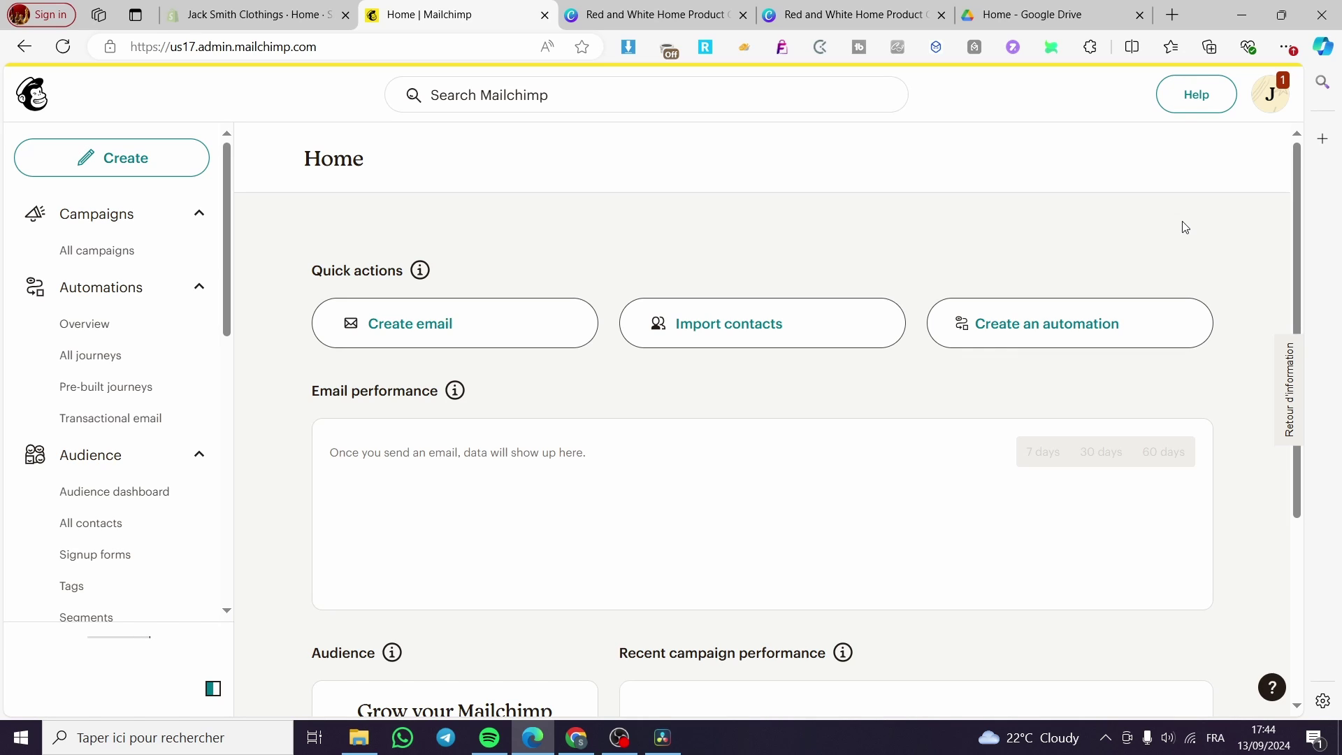
Step: Scroll the Home dashboard to look over its quick actions
scroll(63, 527, down, 9)
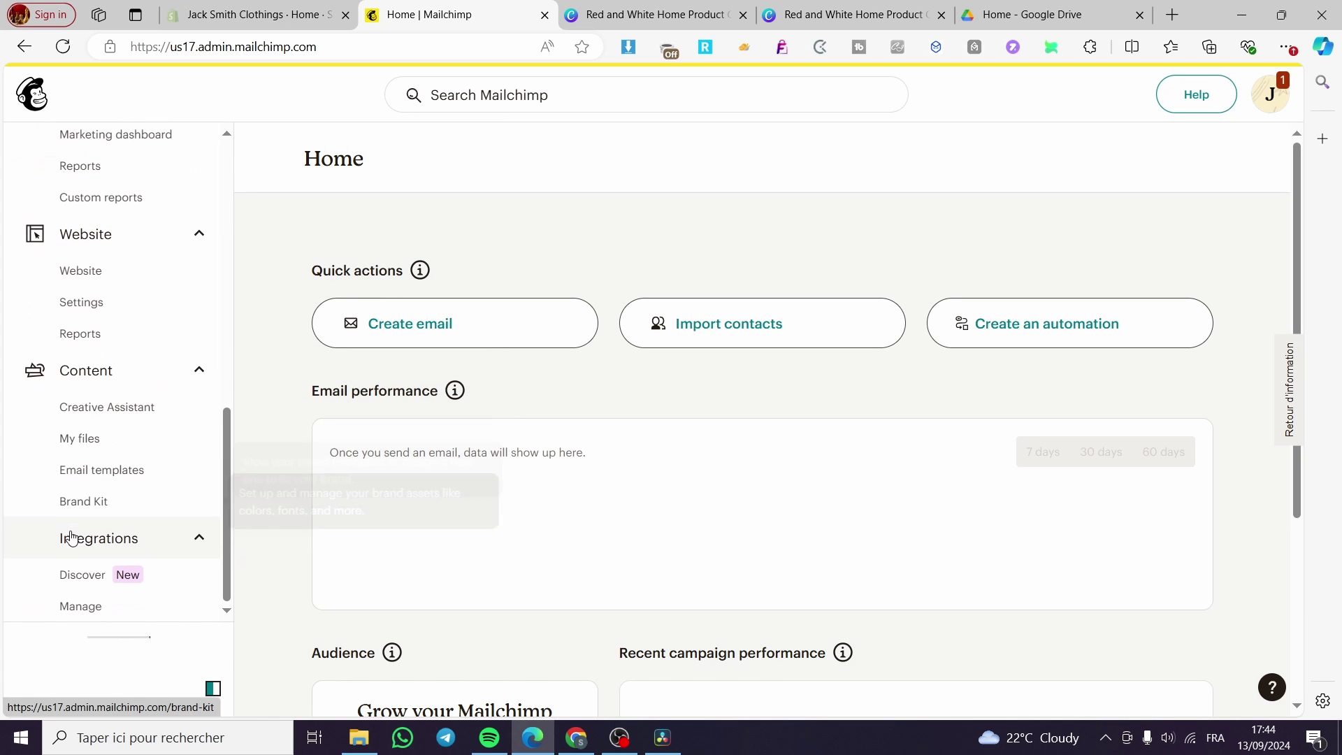
scroll(125, 563, up, 7)
scroll(125, 563, up, 3)
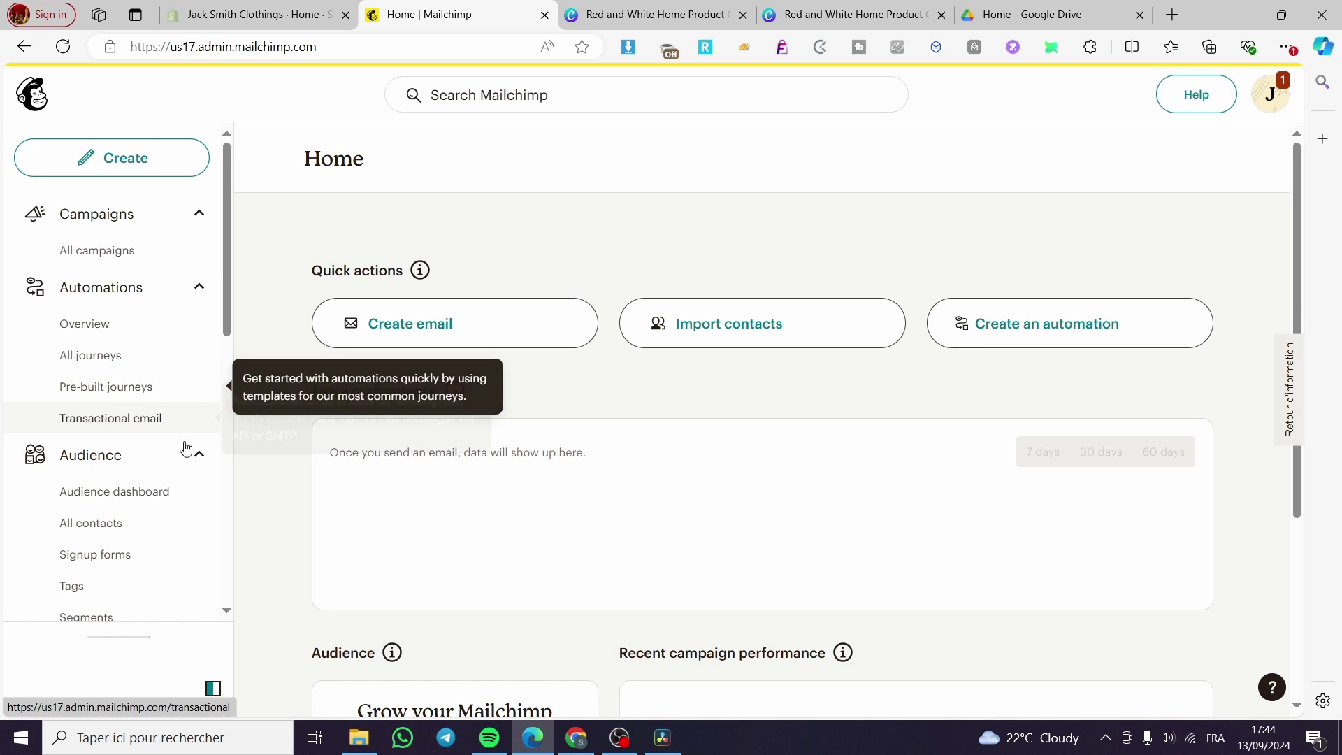
click(158, 532)
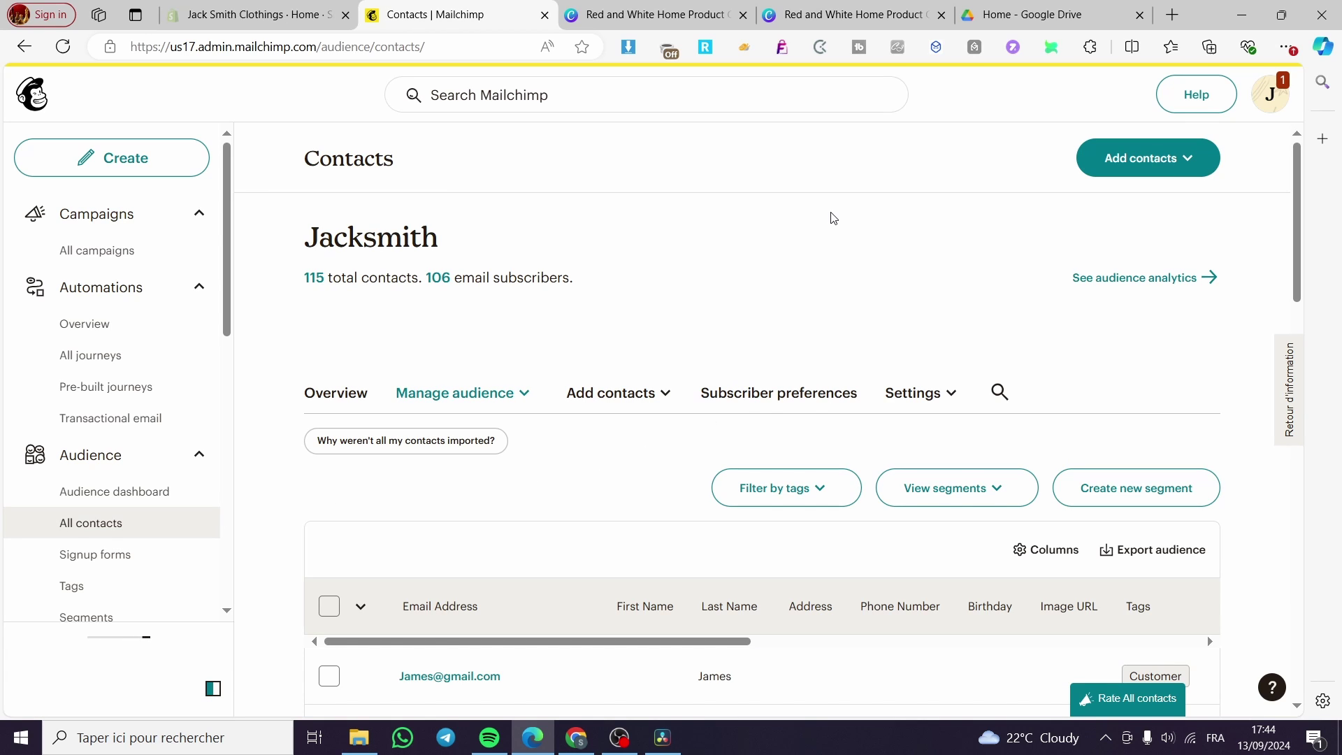
scroll(704, 471, down, 3)
scroll(652, 488, up, 3)
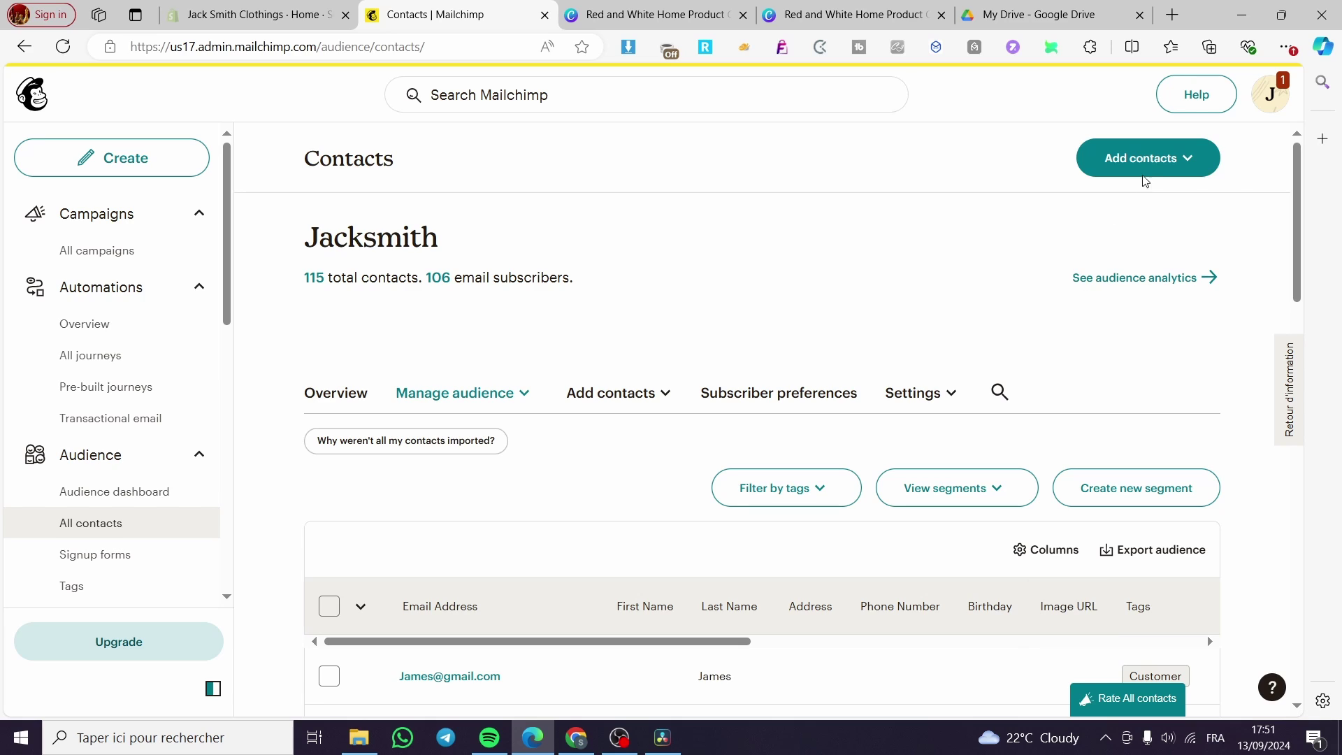
click(1145, 173)
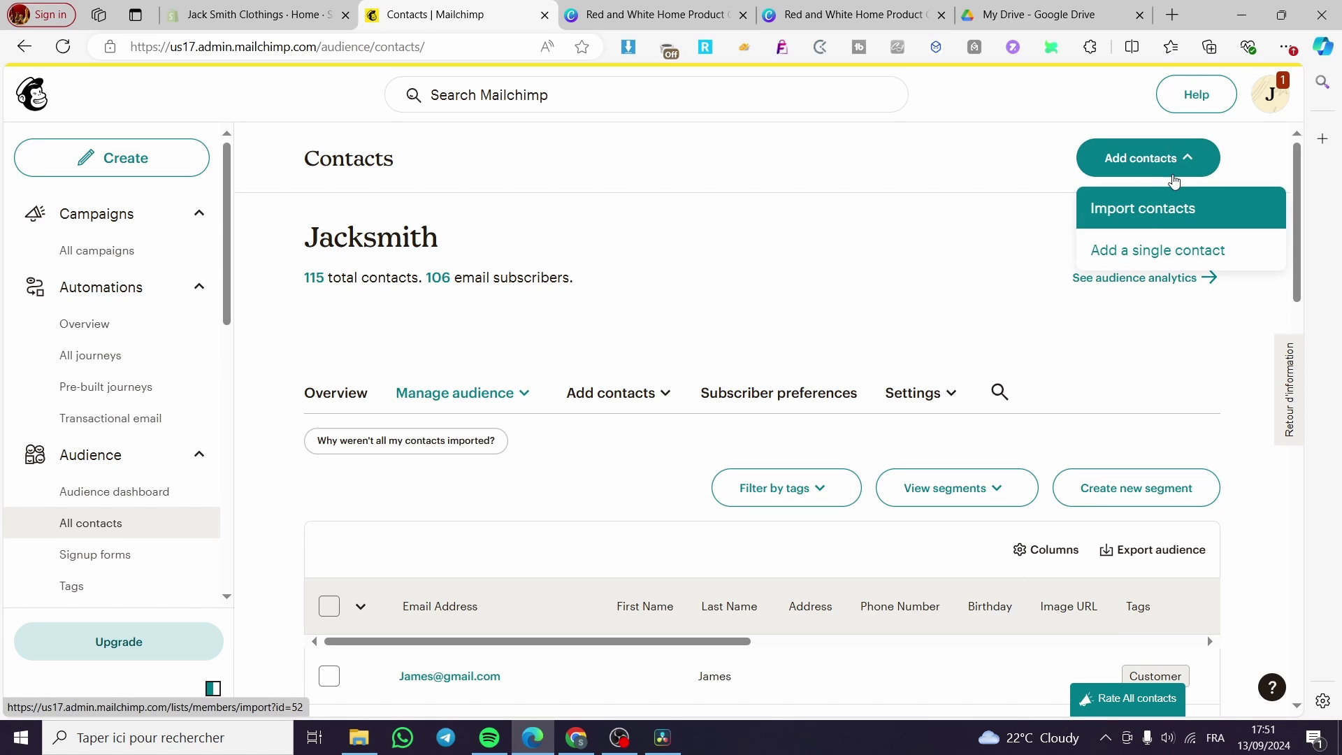
click(1157, 229)
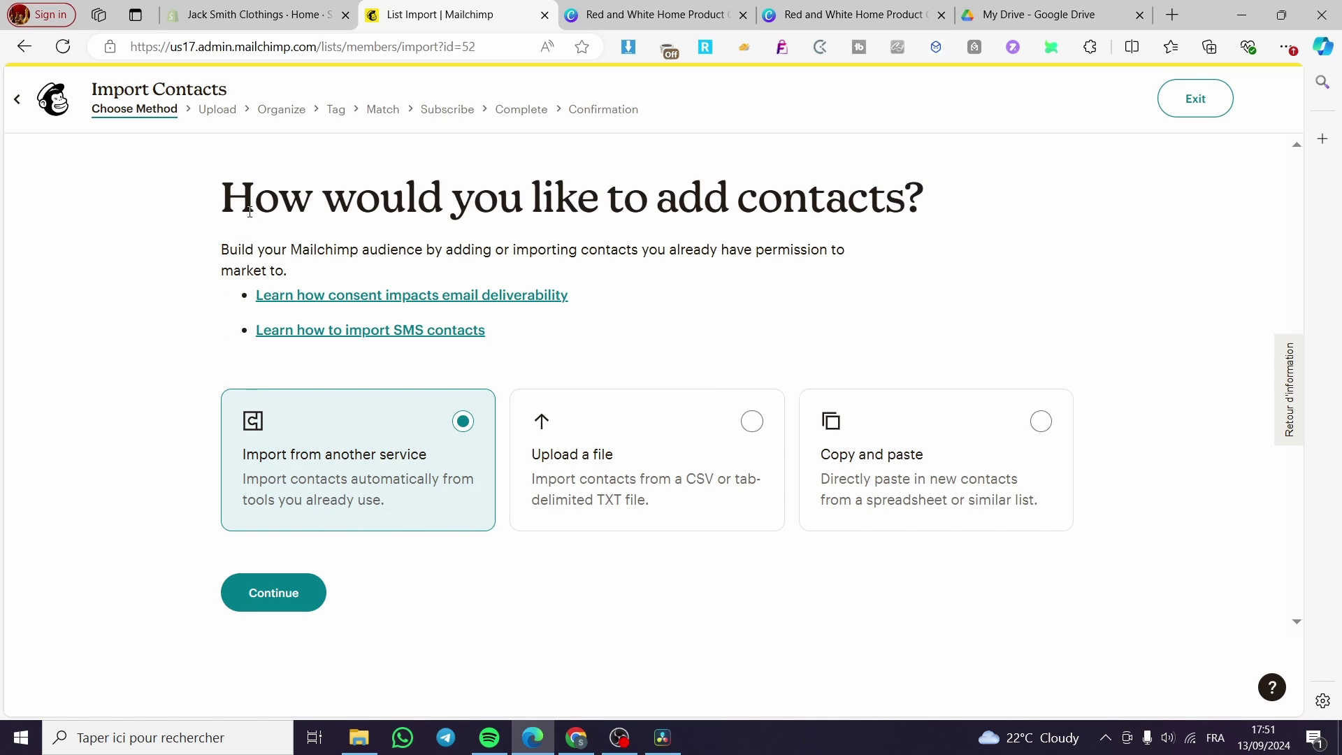
Step: Return to the Jacksmith contacts page and choose Add contacts > Add a single contact
click(61, 112)
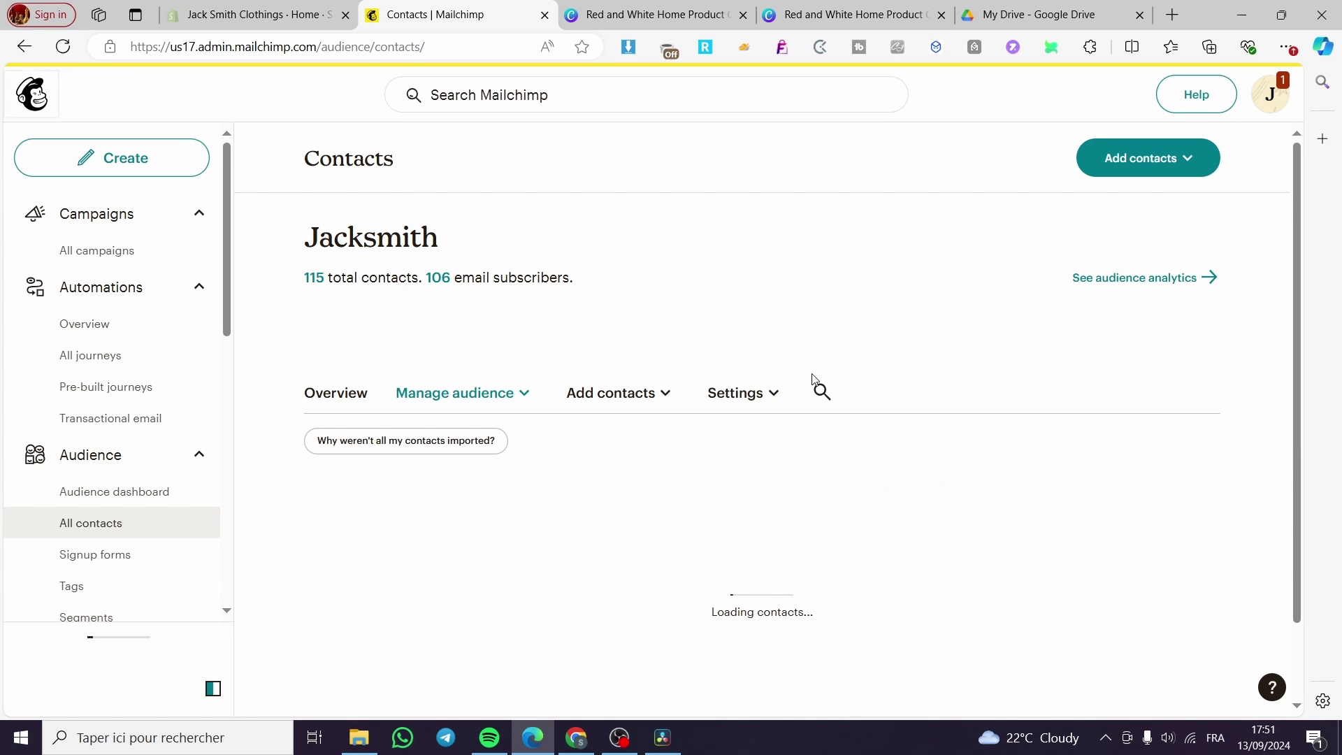
click(1189, 157)
click(1159, 257)
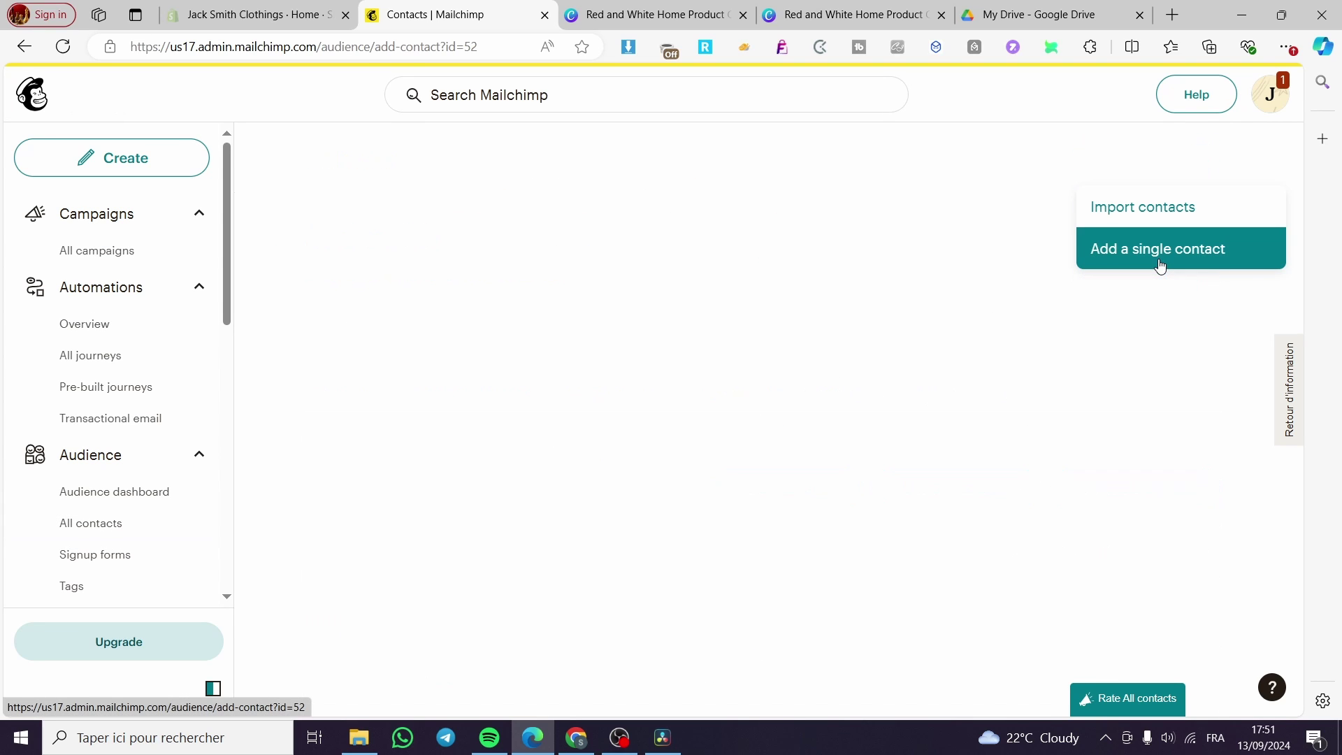
scroll(619, 466, down, 3)
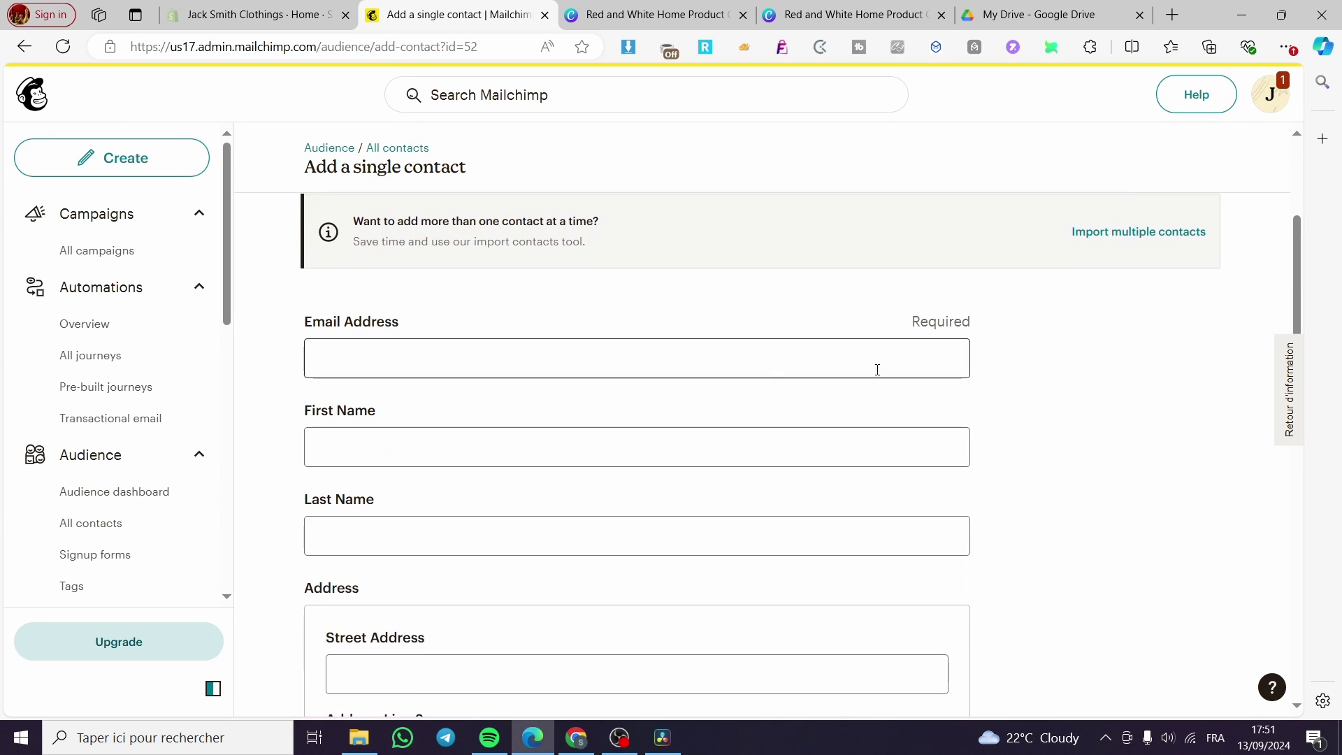
drag(974, 329, 896, 323)
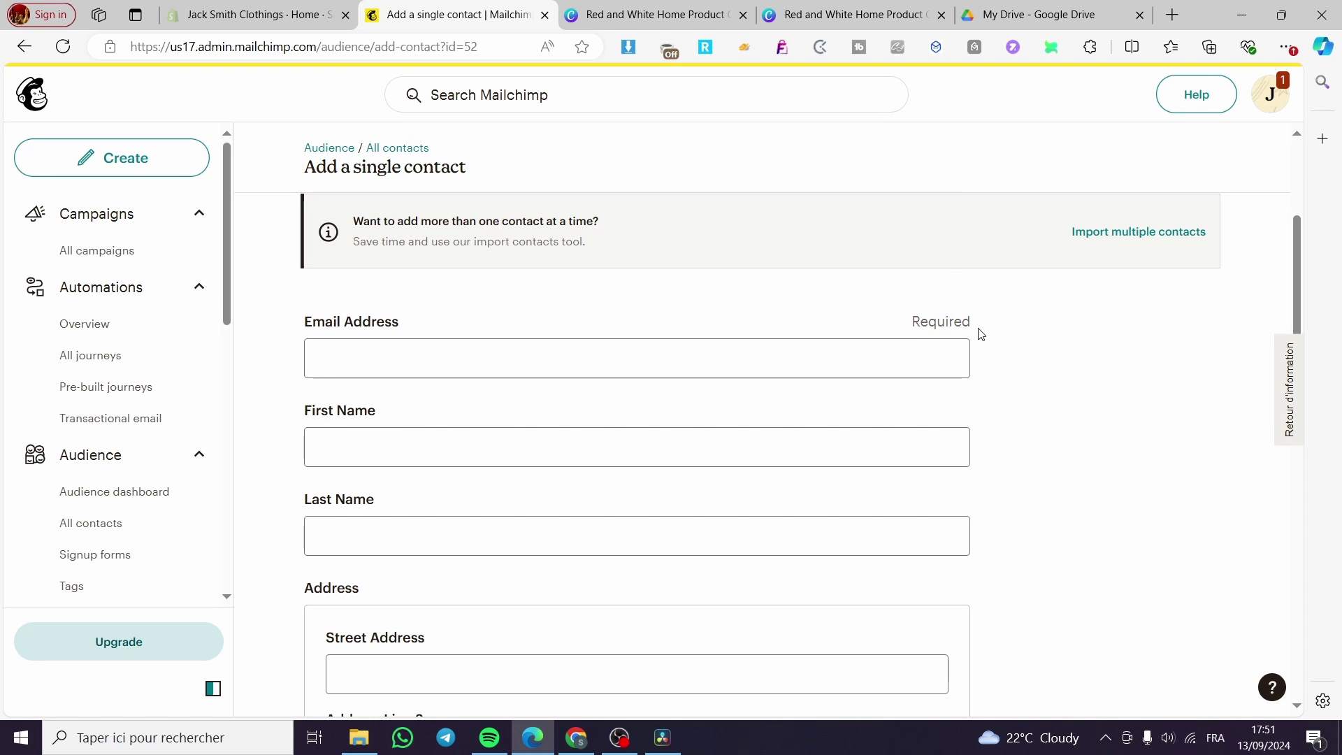
drag(977, 332, 823, 338)
Step: Look through the empty email, name, address, phone and birthday fields of the form
click(421, 346)
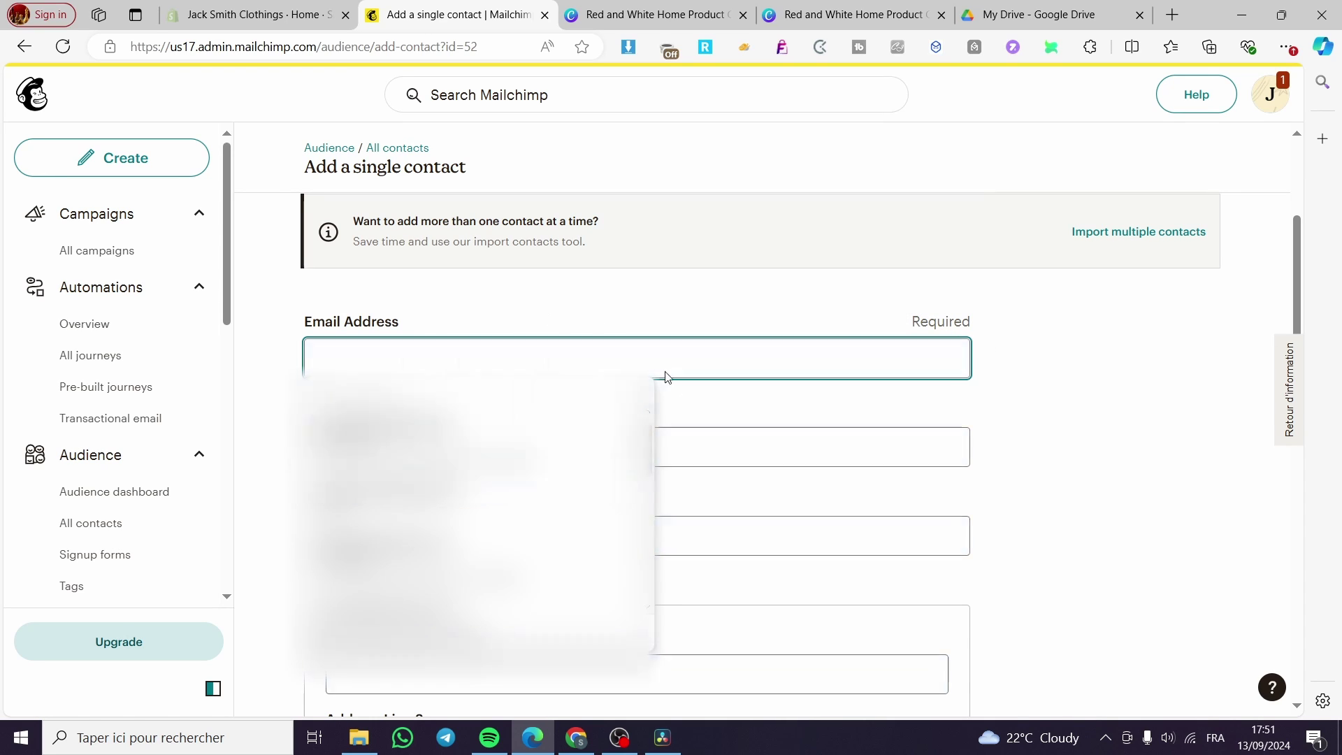
click(723, 283)
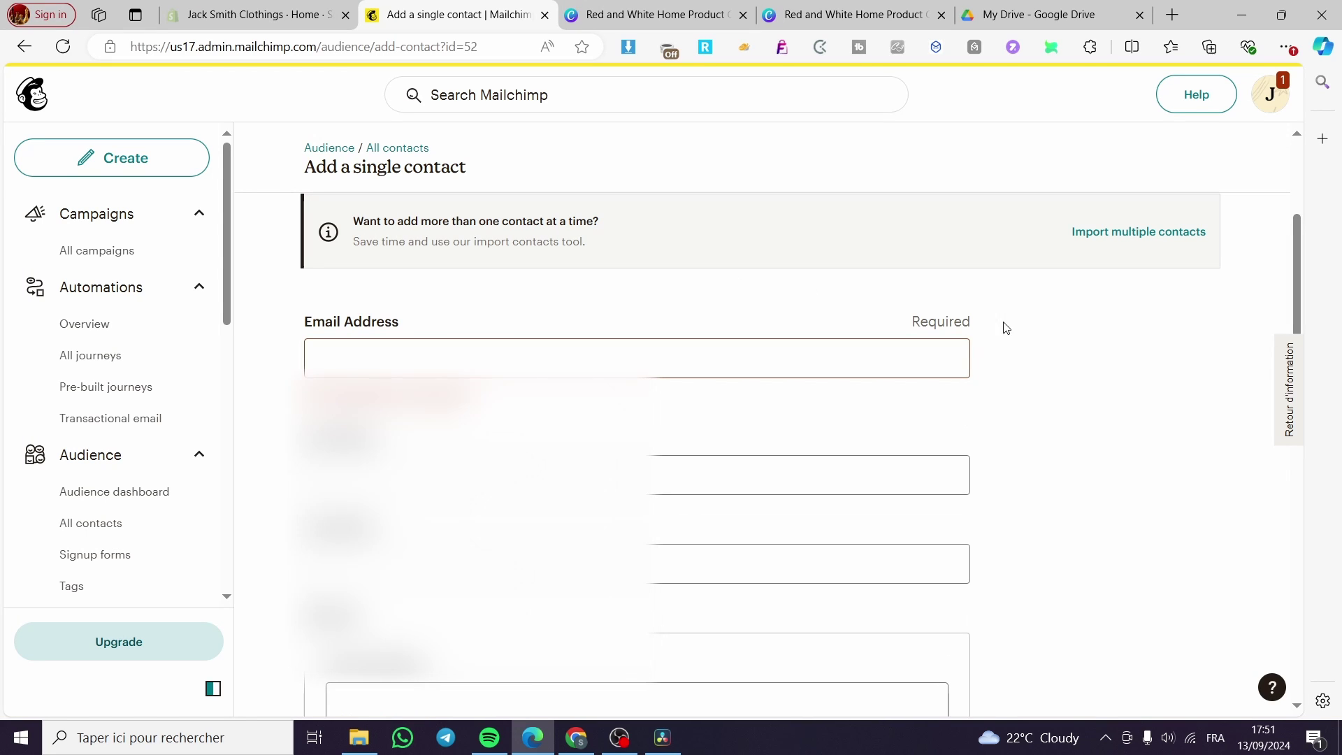
scroll(692, 419, down, 2)
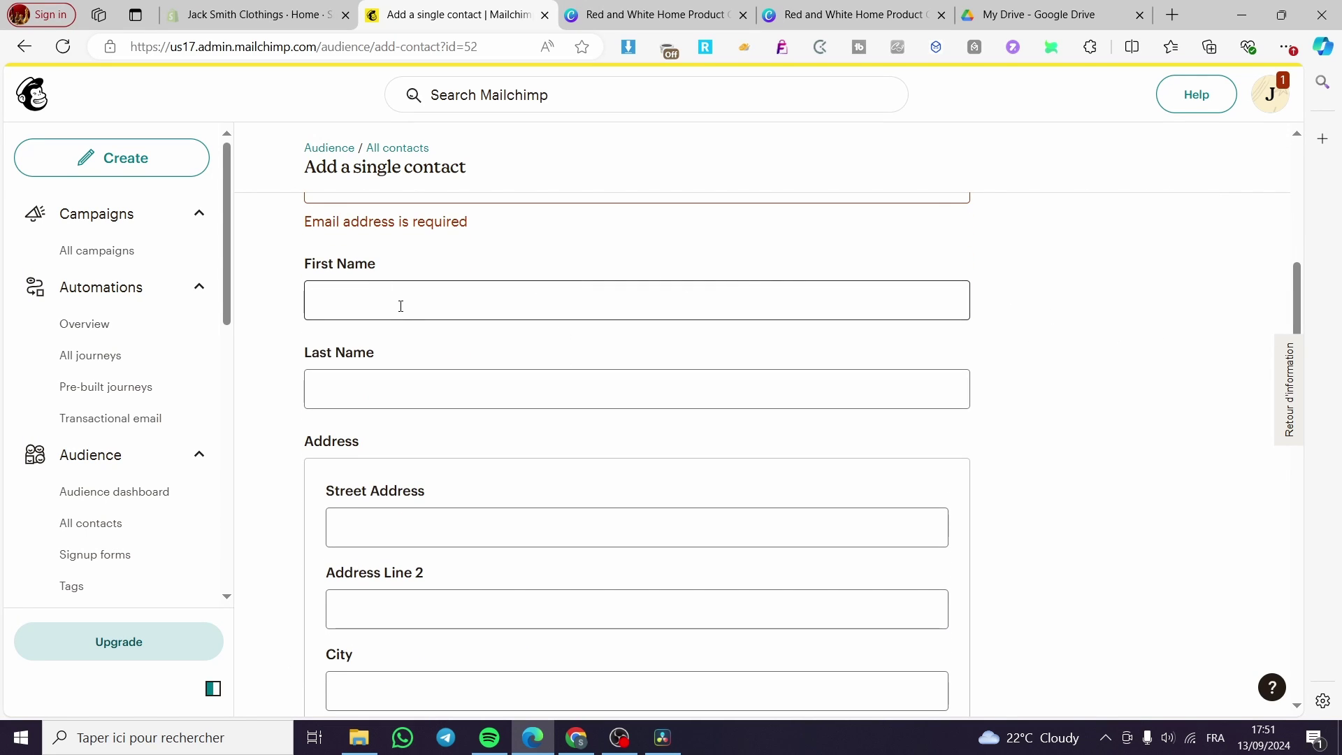
scroll(326, 371, down, 8)
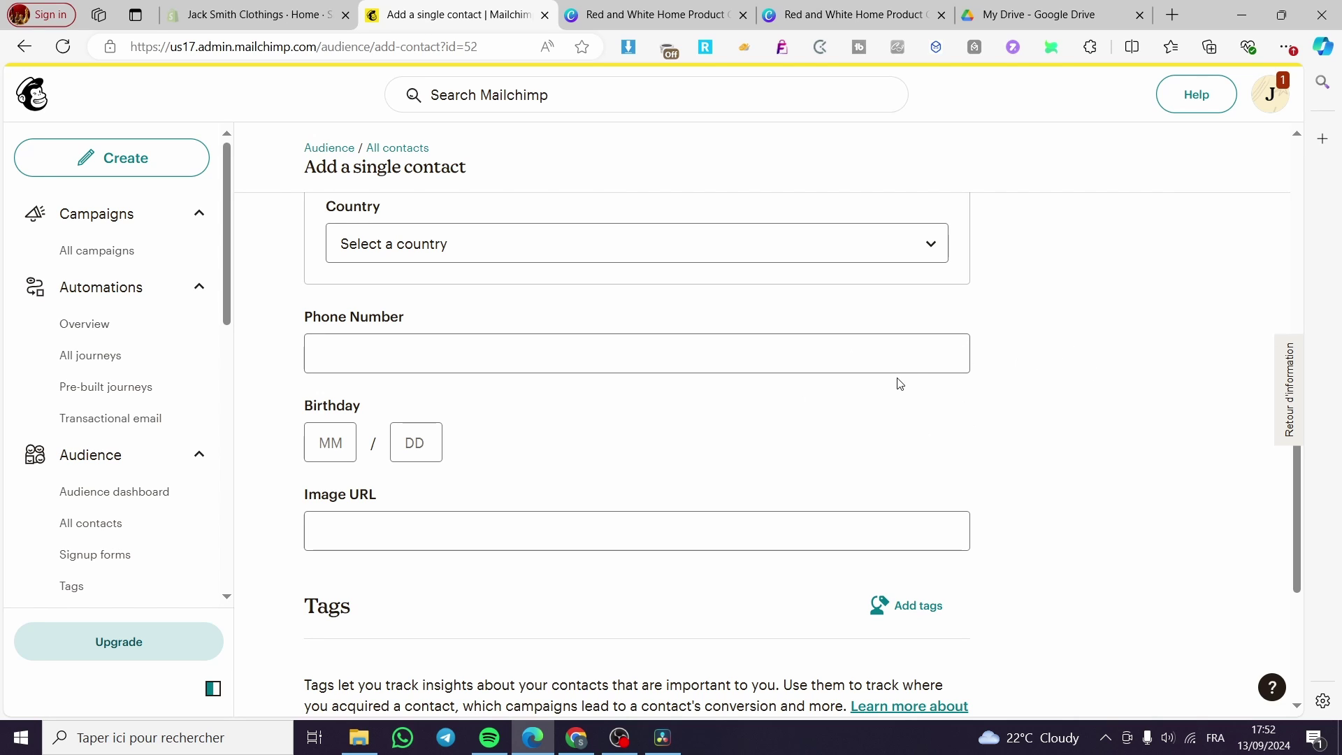
scroll(788, 418, up, 3)
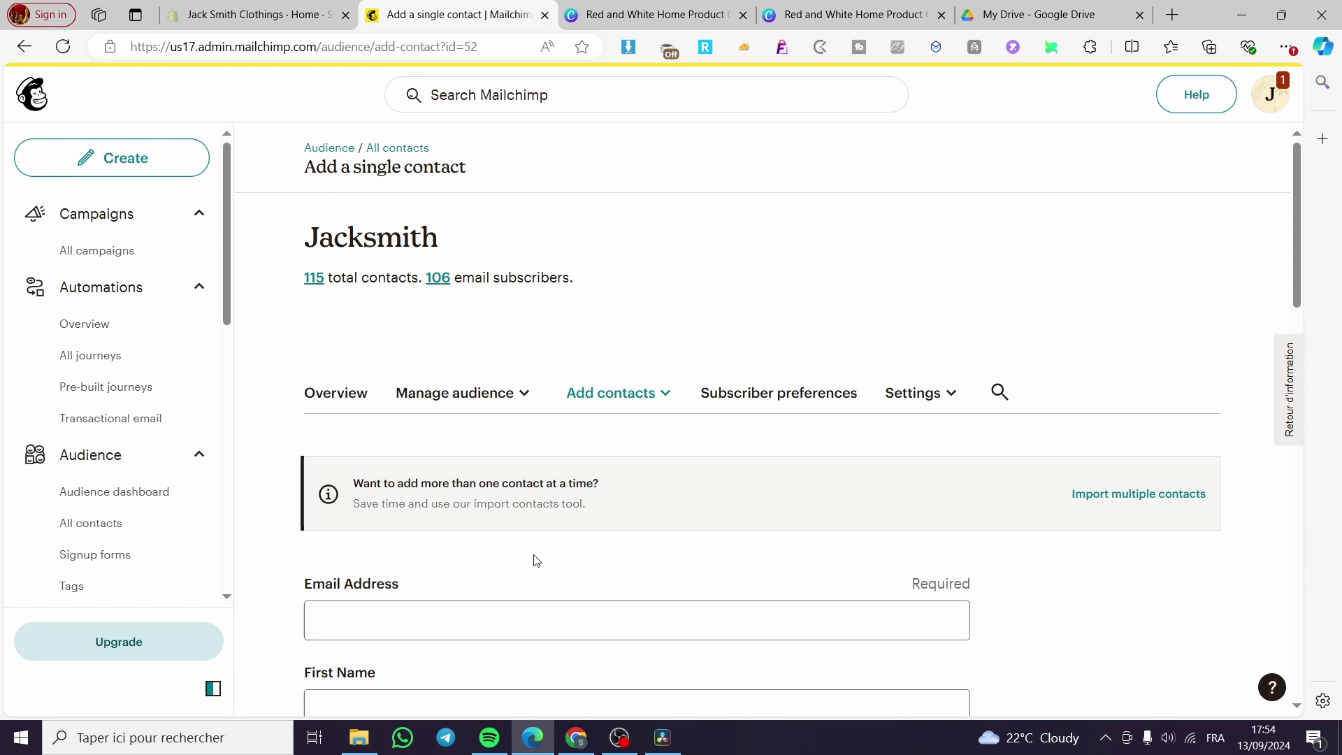
scroll(441, 590, down, 5)
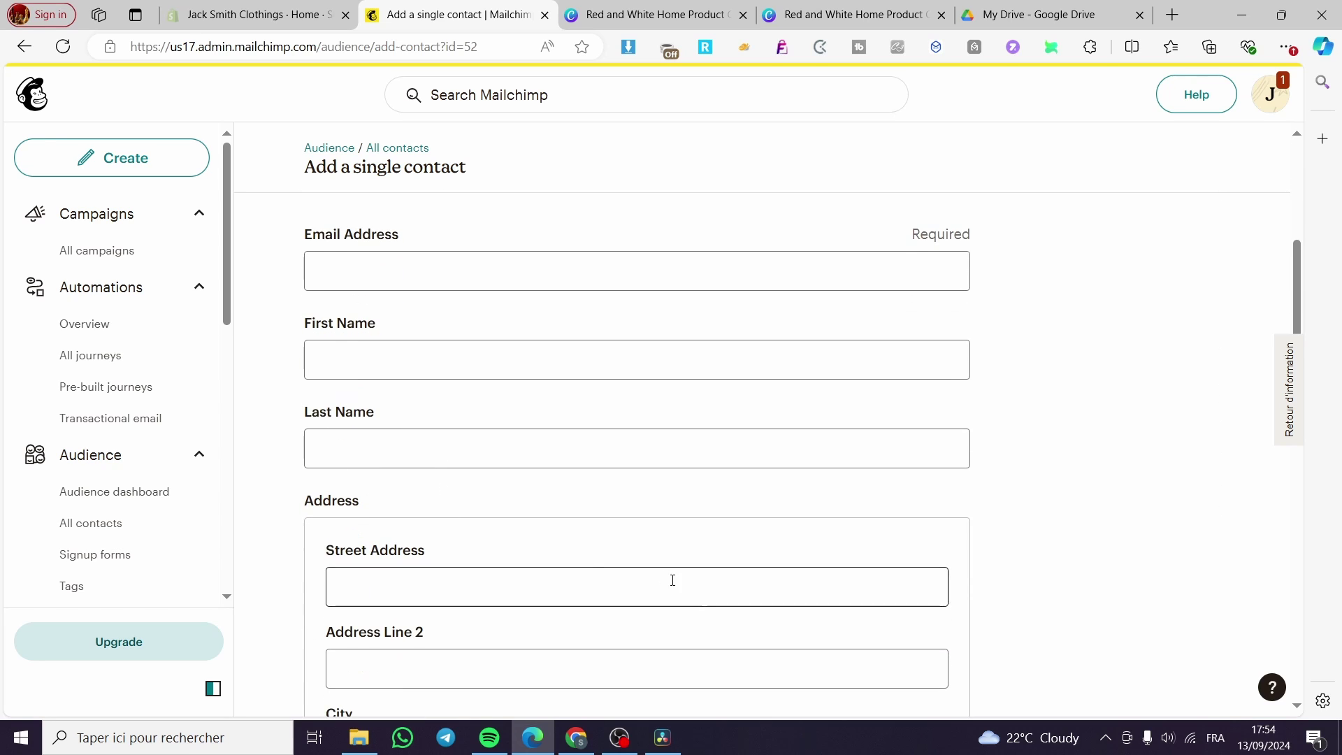
scroll(563, 569, up, 5)
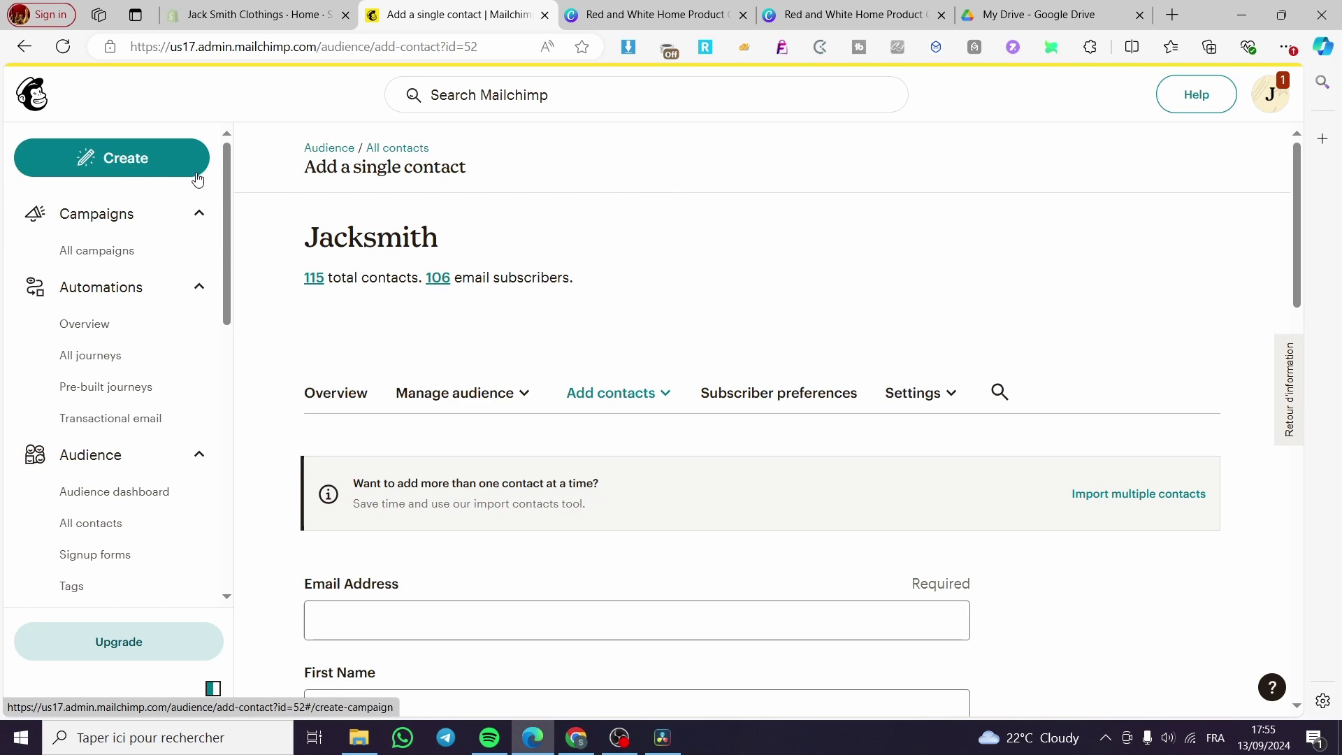
Step: Start a new Automation journey and choose the pre-built journey option
click(77, 174)
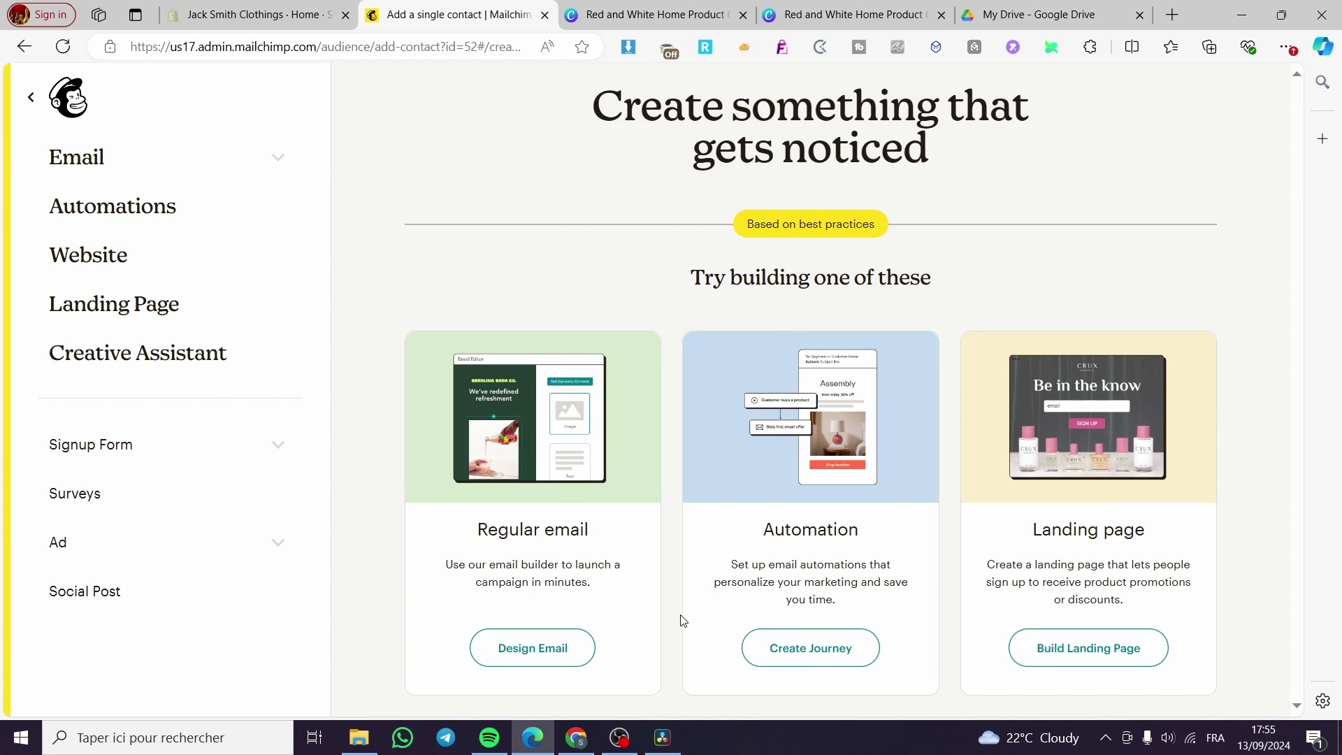
click(804, 652)
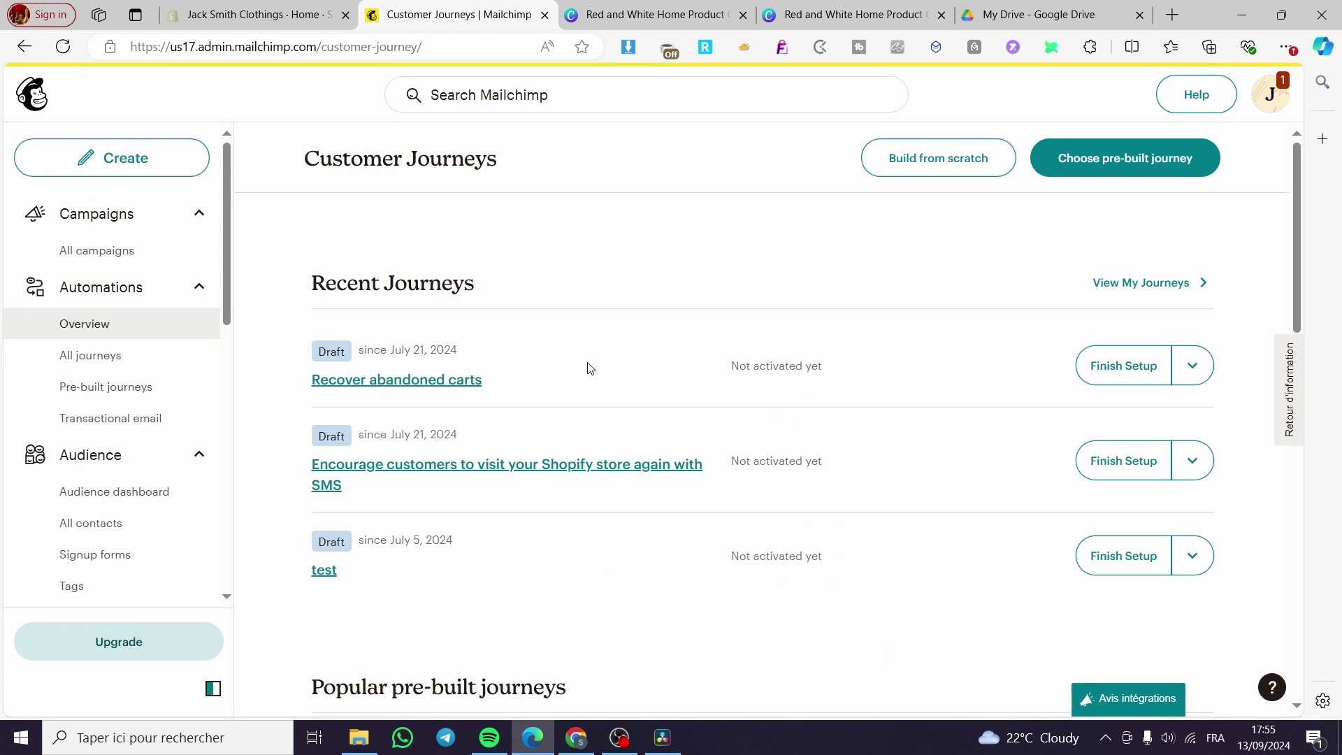
click(1128, 173)
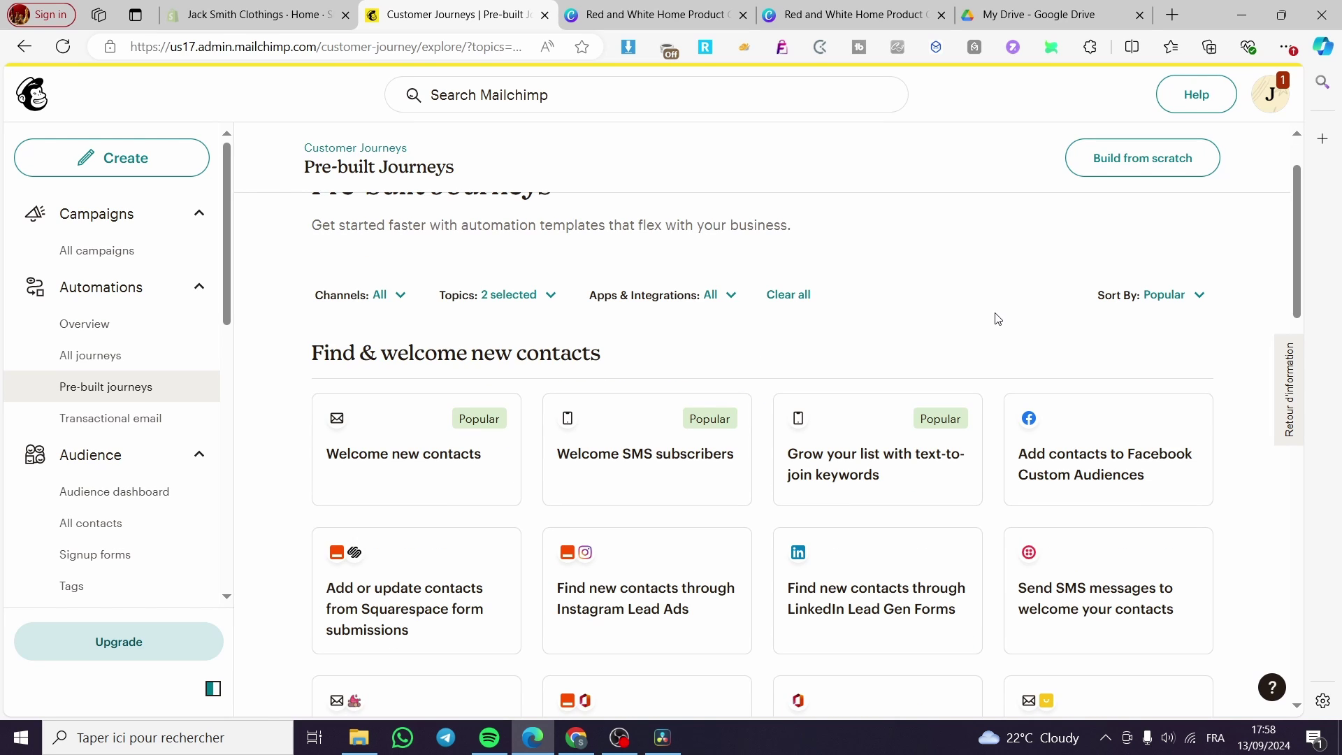
Step: Clear all journey filters and set Channels to Email
scroll(901, 337, up, 2)
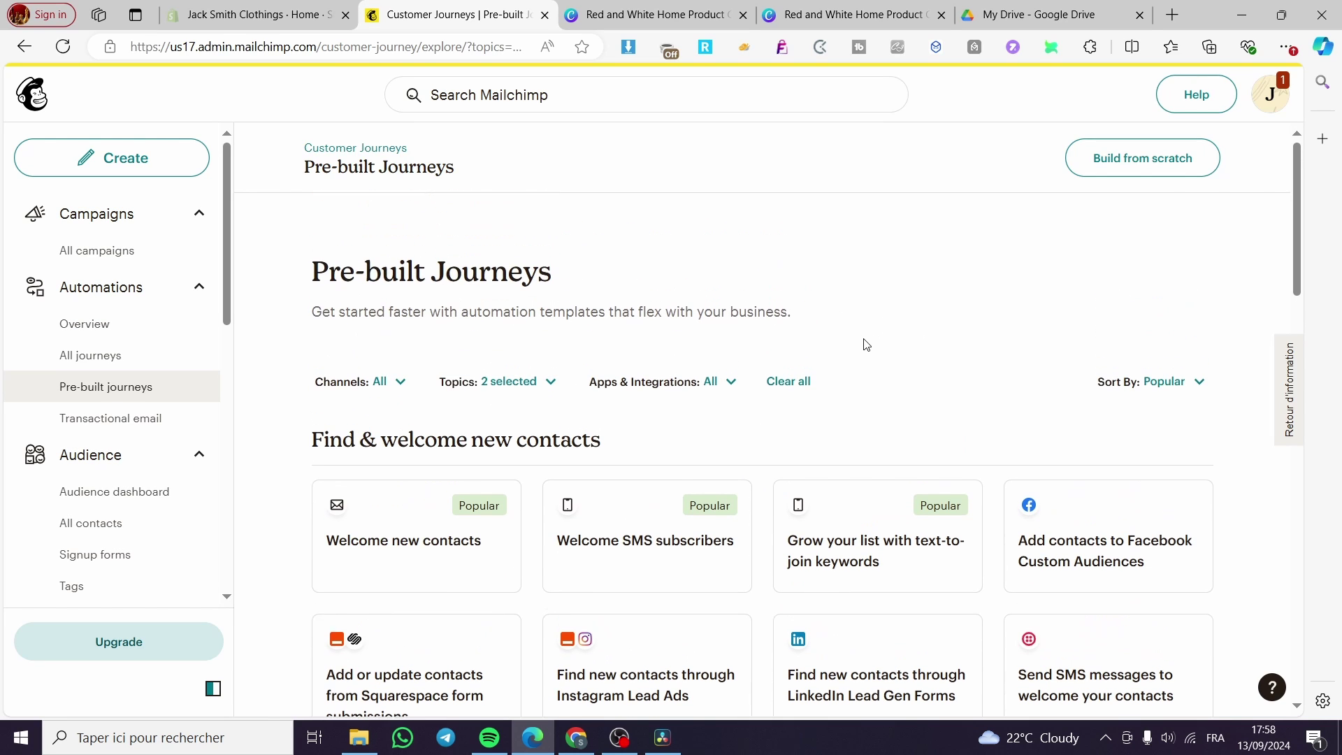
click(797, 383)
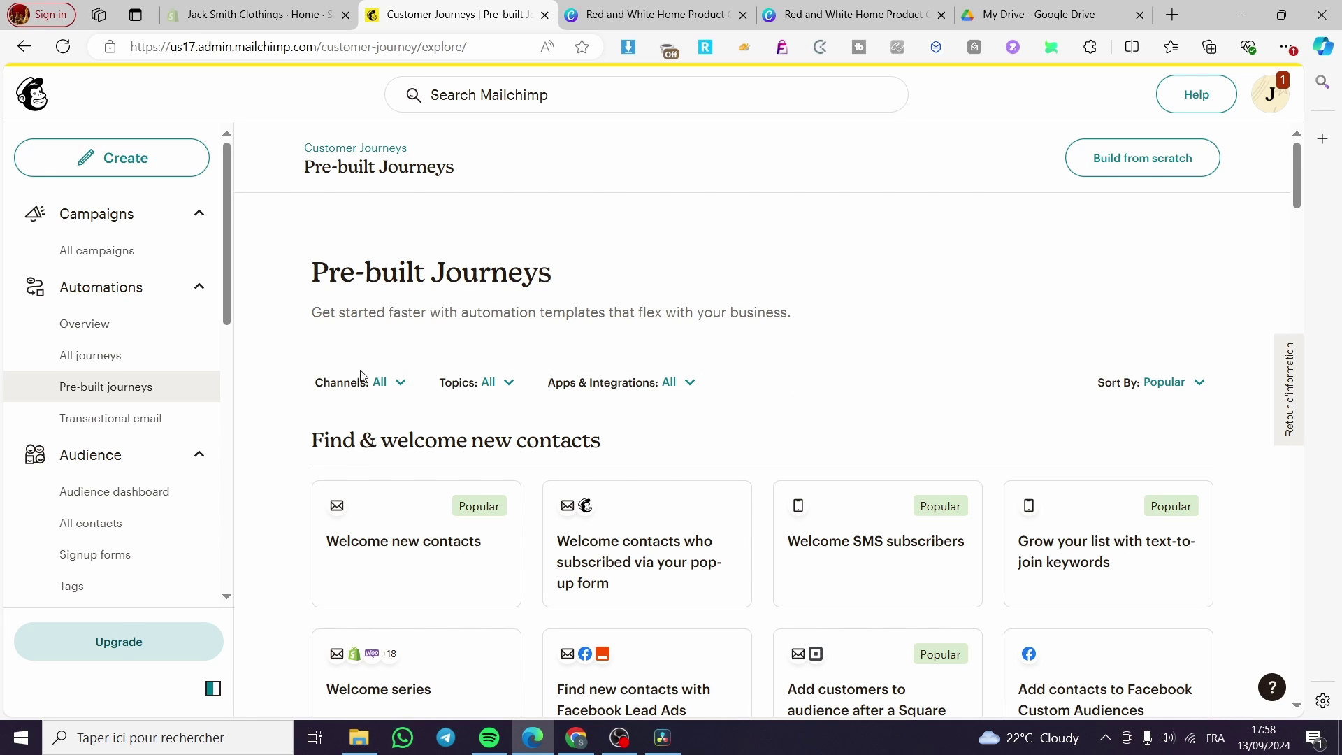
click(396, 386)
click(379, 414)
click(475, 422)
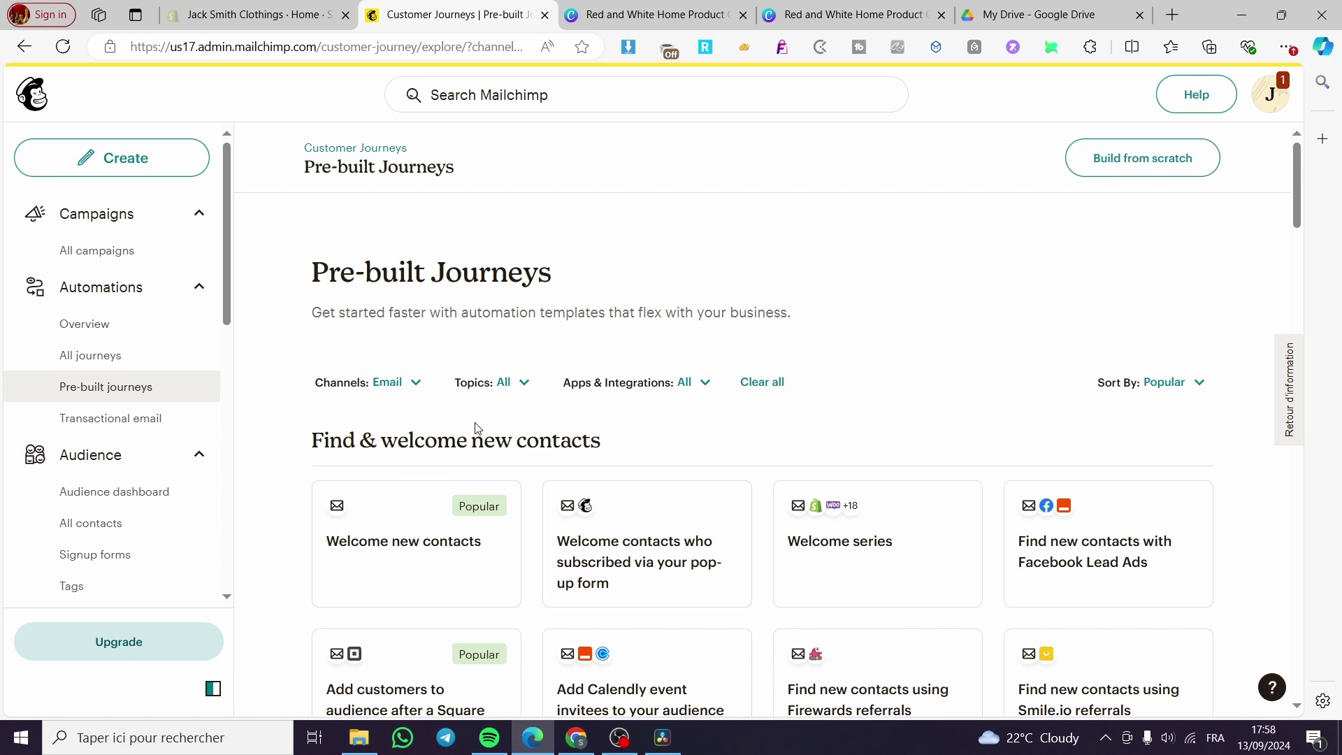
Step: Set the Topics filter to Special dates
click(524, 383)
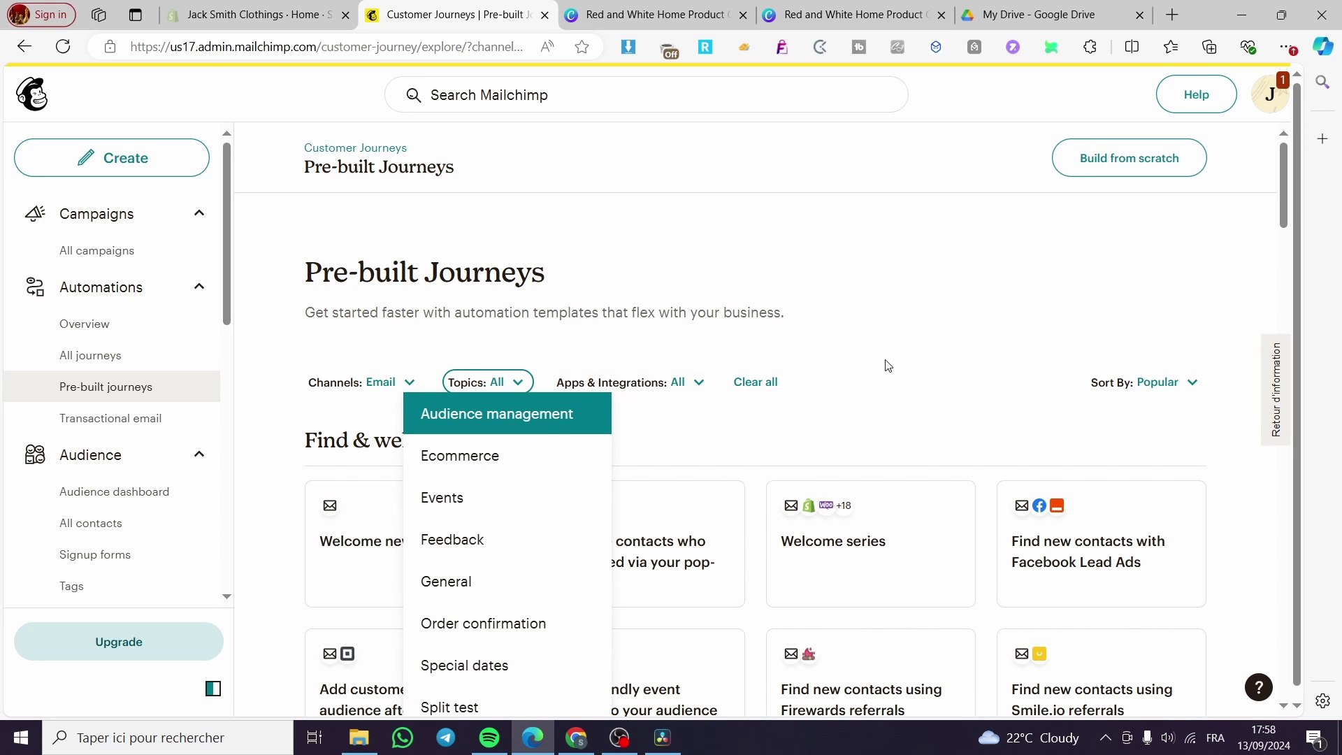
scroll(897, 356, down, 1)
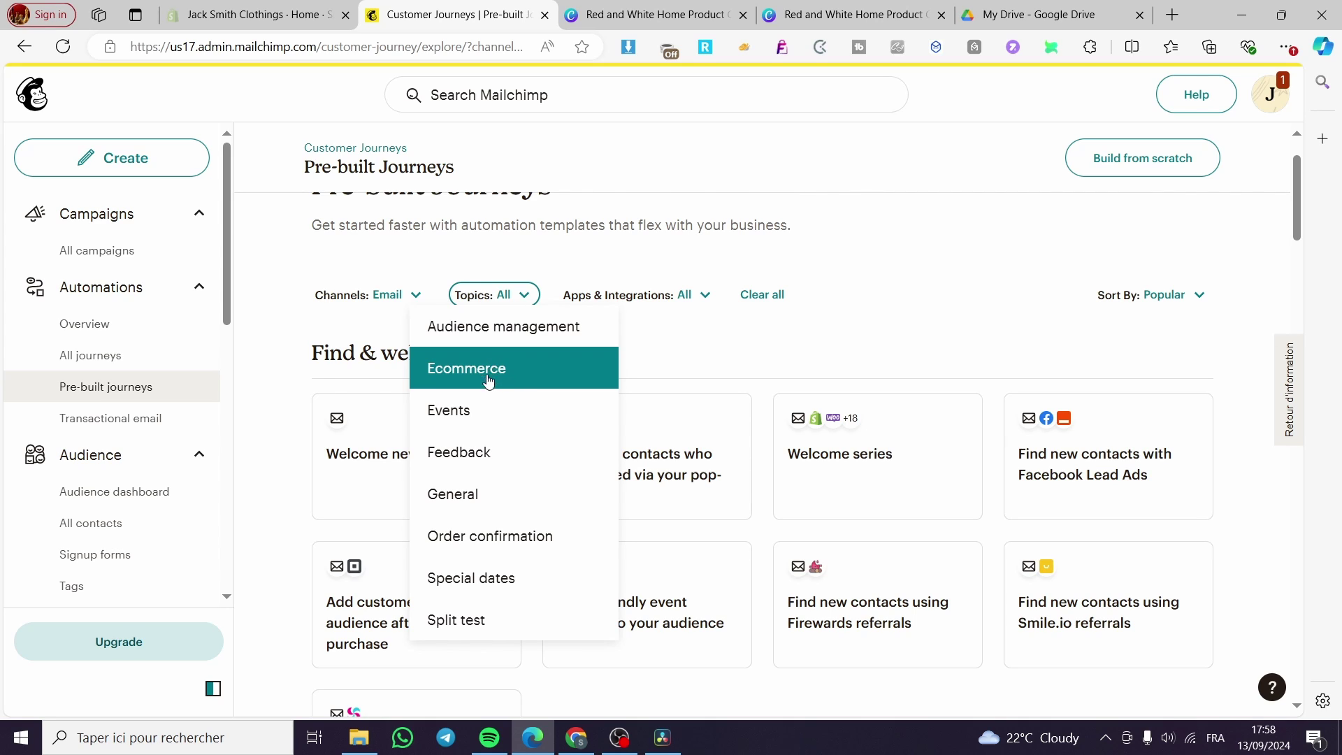
click(524, 586)
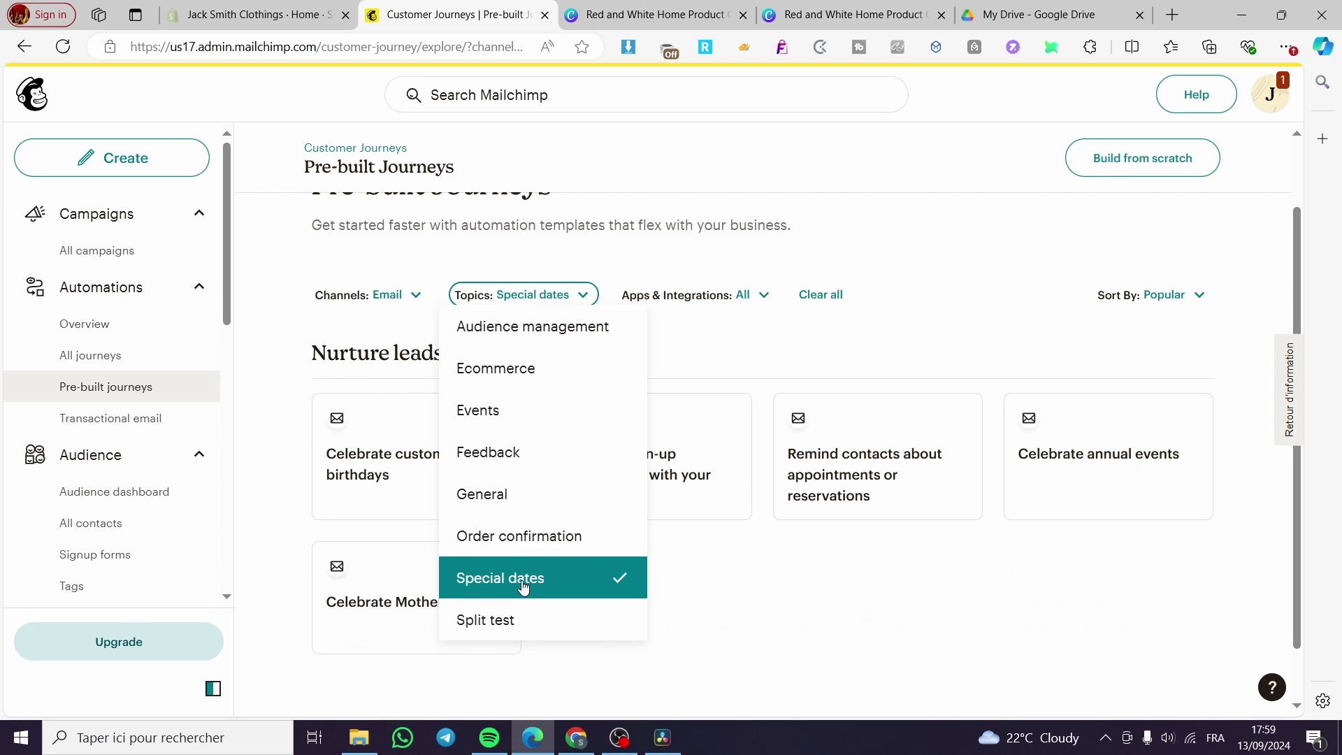
click(880, 308)
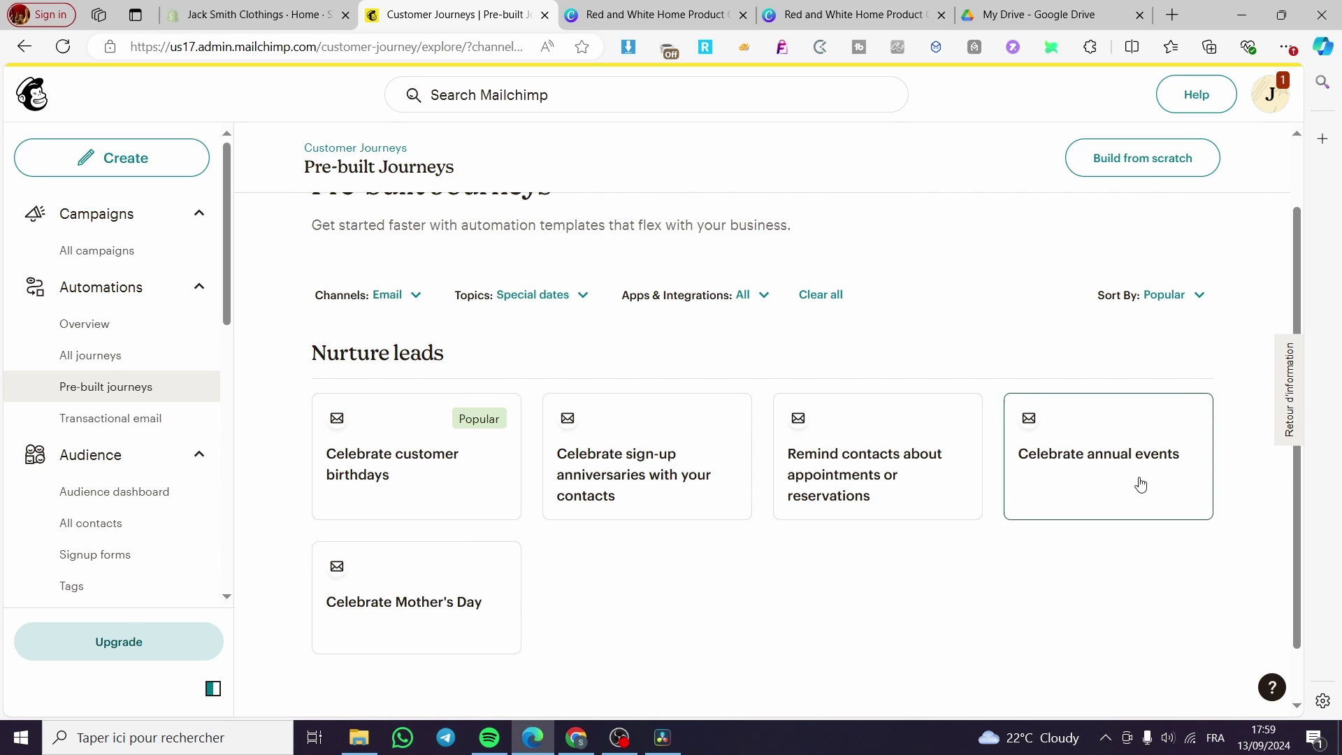
click(413, 473)
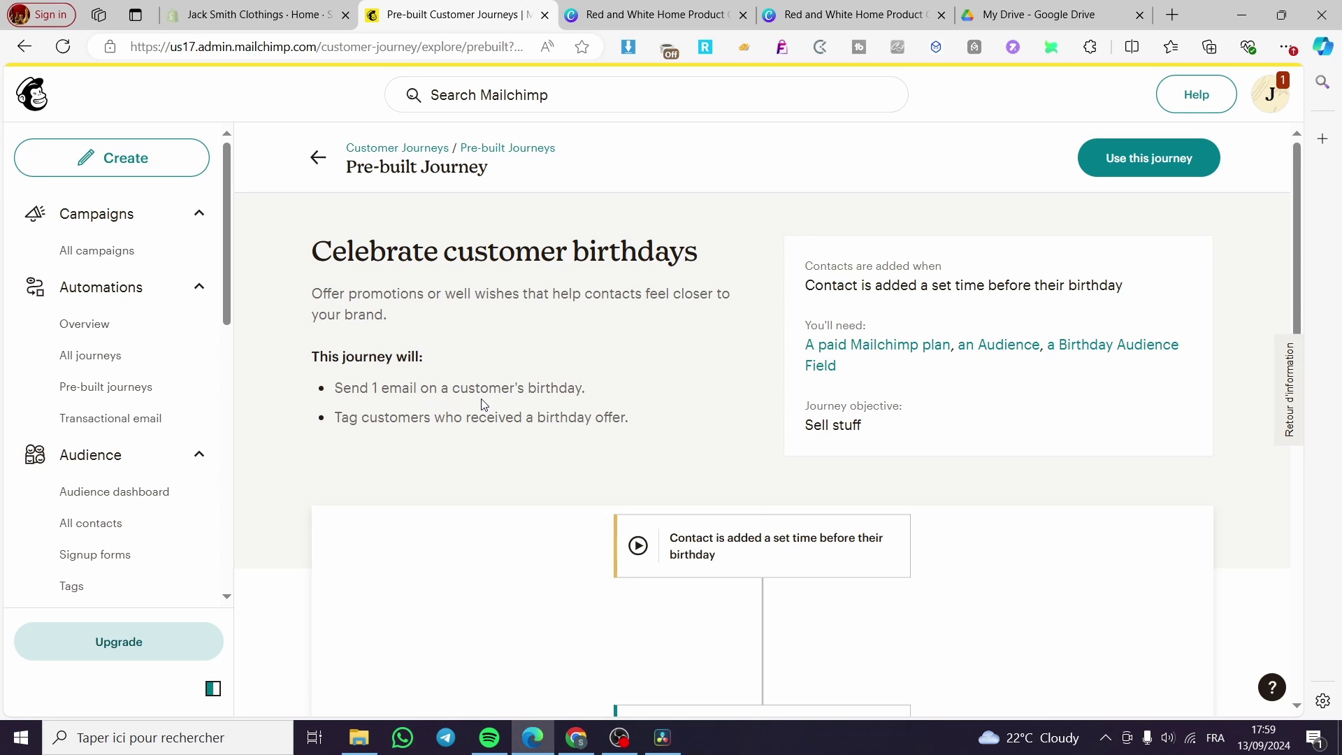
scroll(578, 399, down, 1)
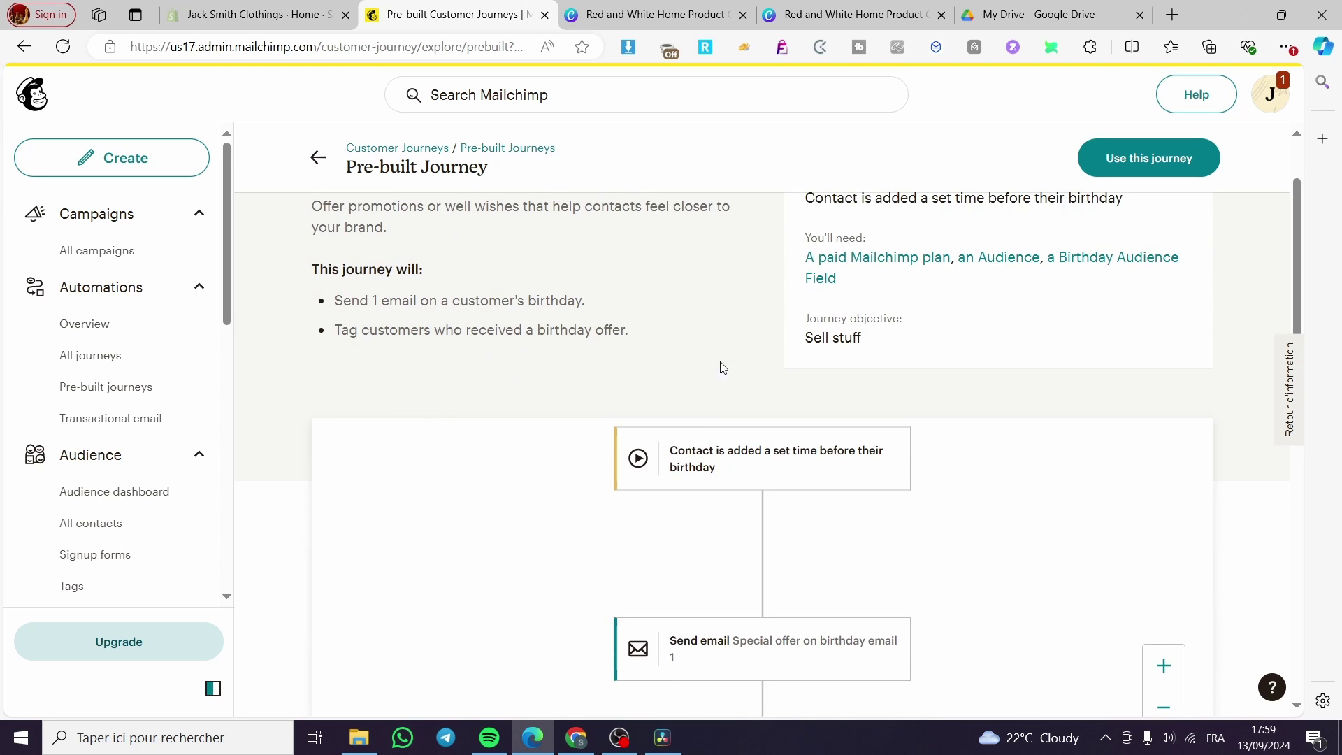
scroll(1045, 423, down, 3)
scroll(1066, 405, up, 4)
scroll(740, 359, up, 1)
scroll(755, 371, down, 2)
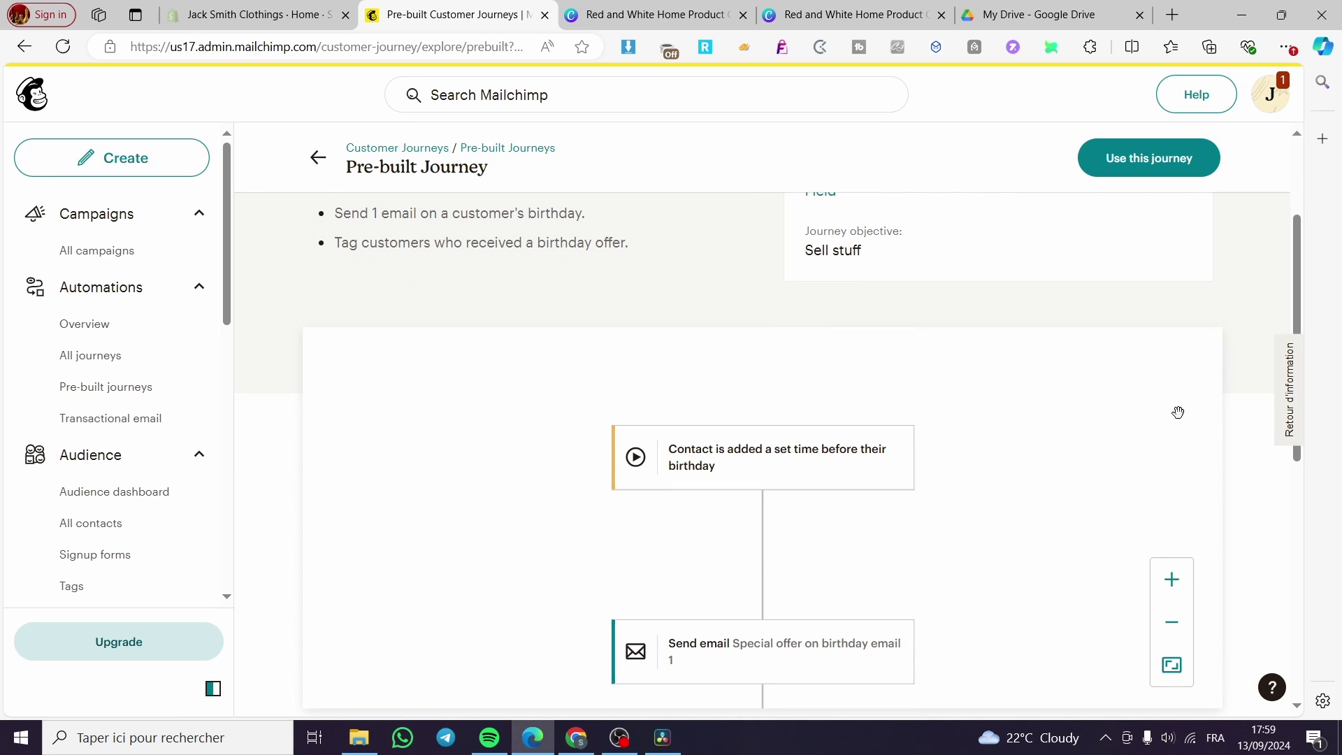
scroll(1223, 440, down, 2)
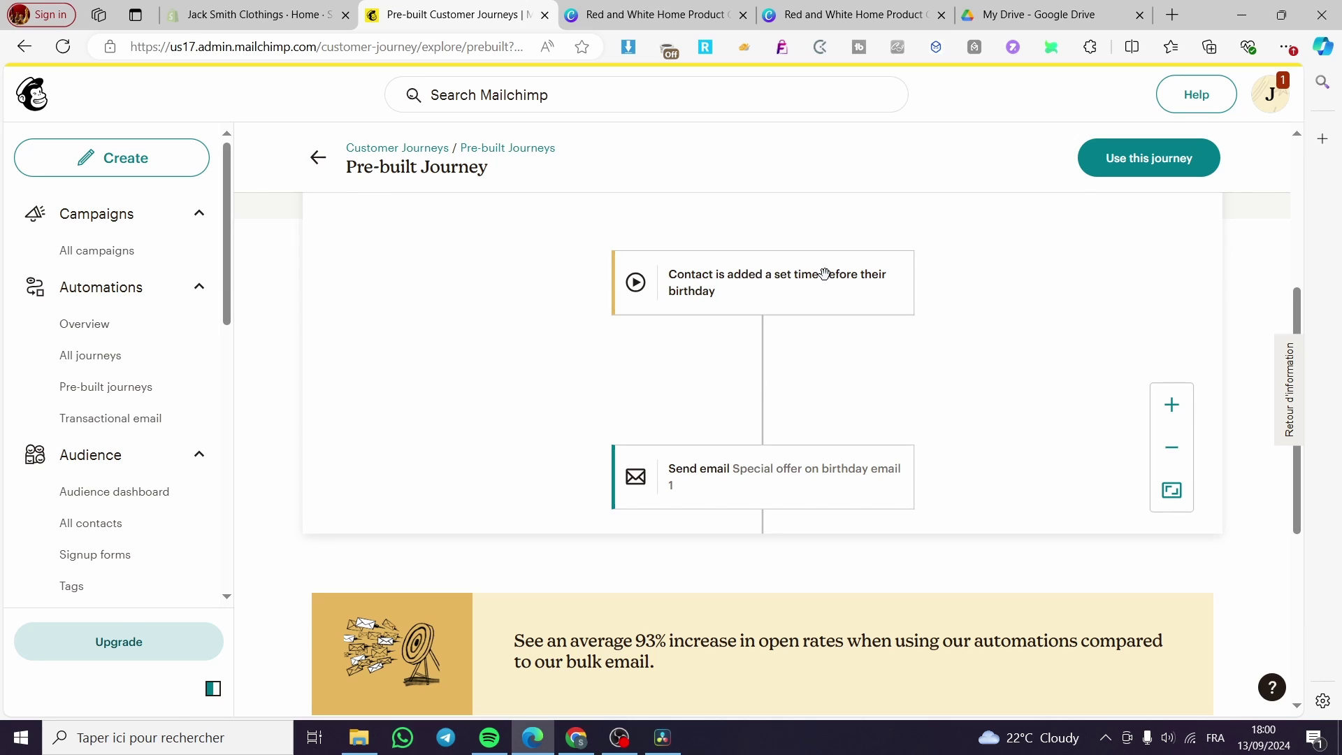
scroll(852, 374, down, 1)
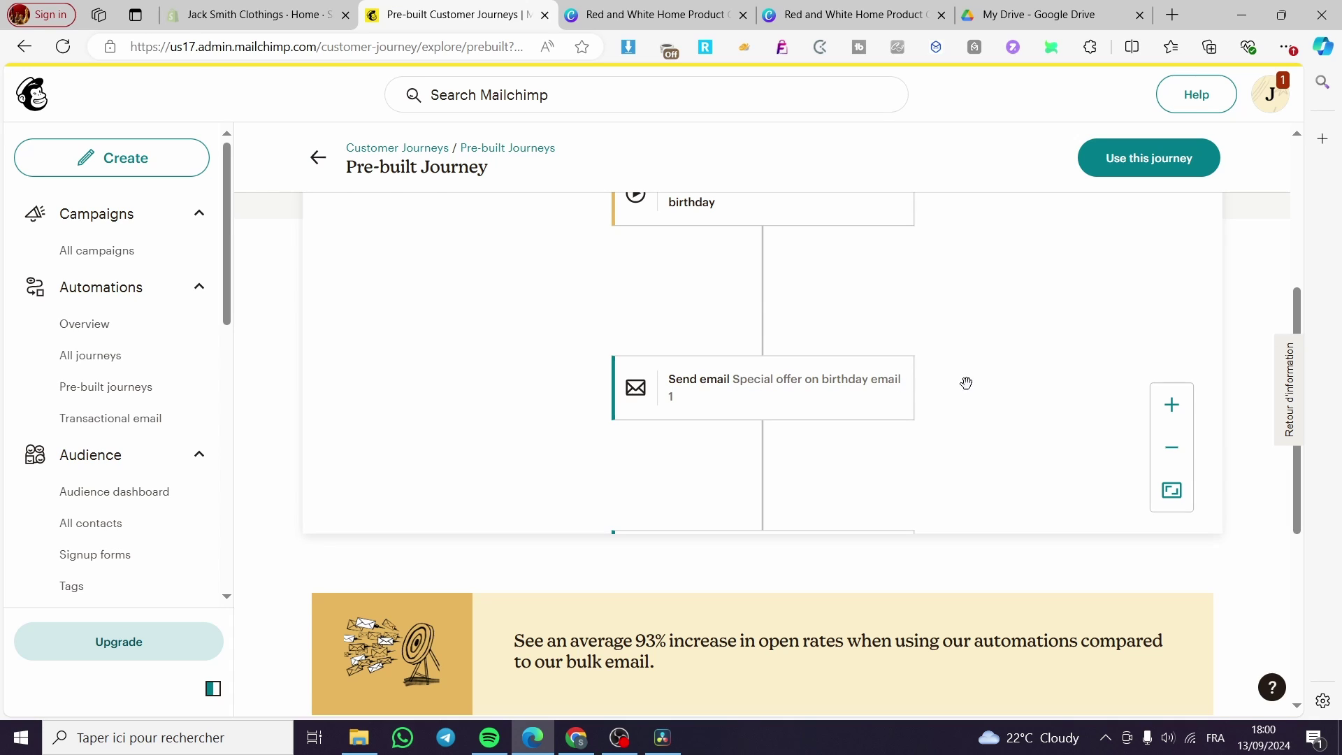
scroll(978, 374, down, 2)
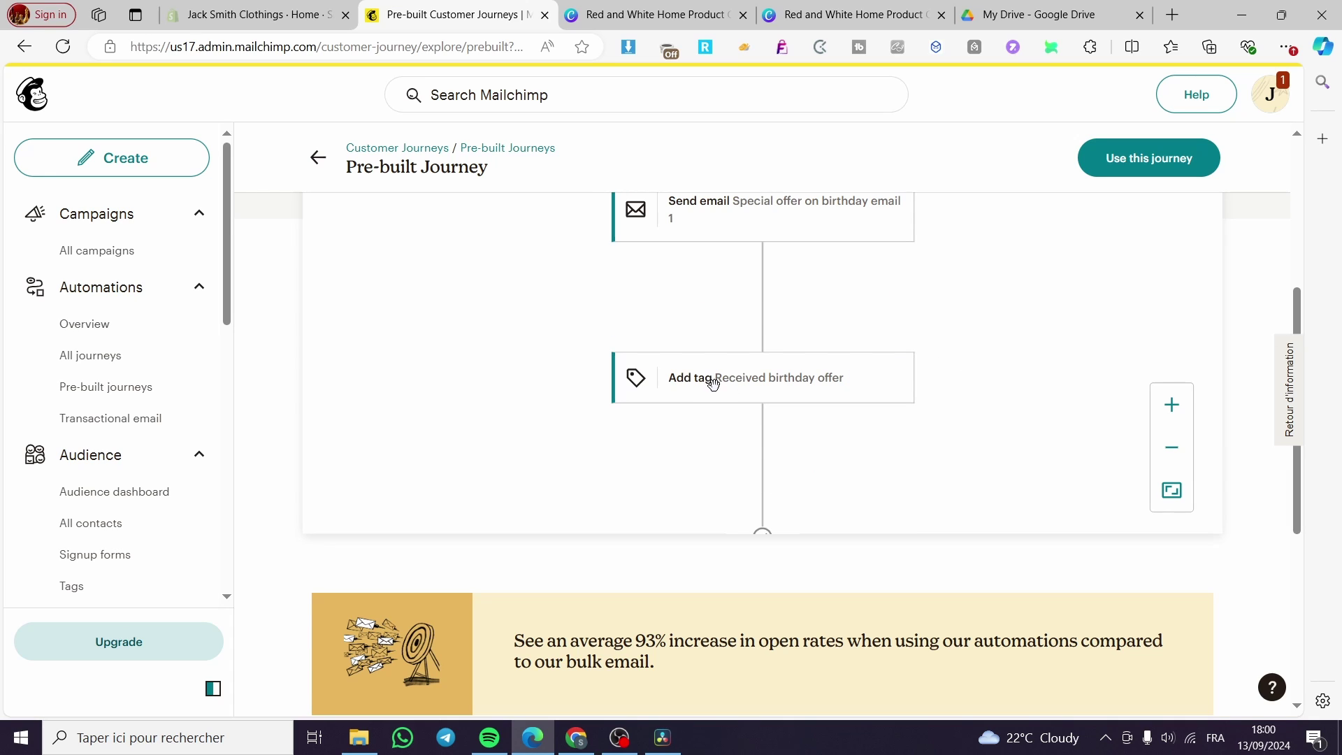
scroll(709, 386, down, 1)
scroll(806, 419, up, 5)
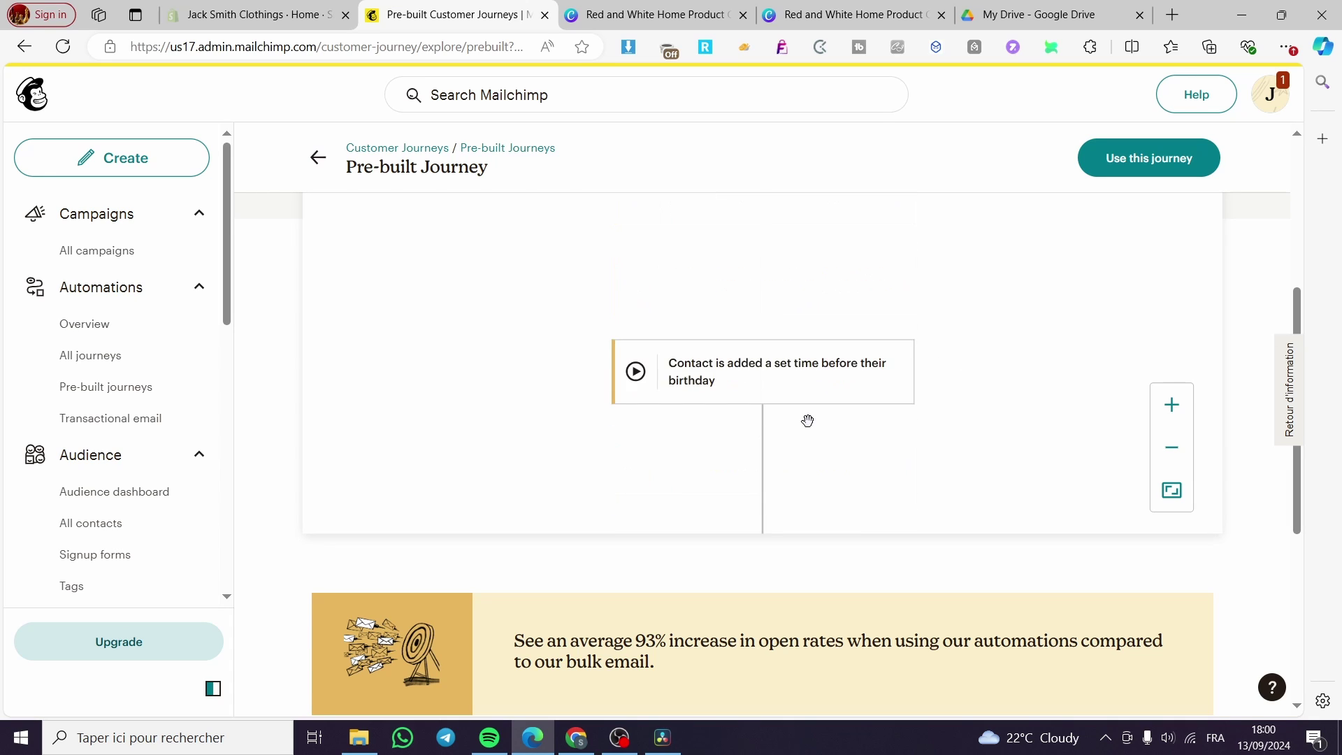
scroll(766, 416, down, 2)
scroll(745, 309, up, 1)
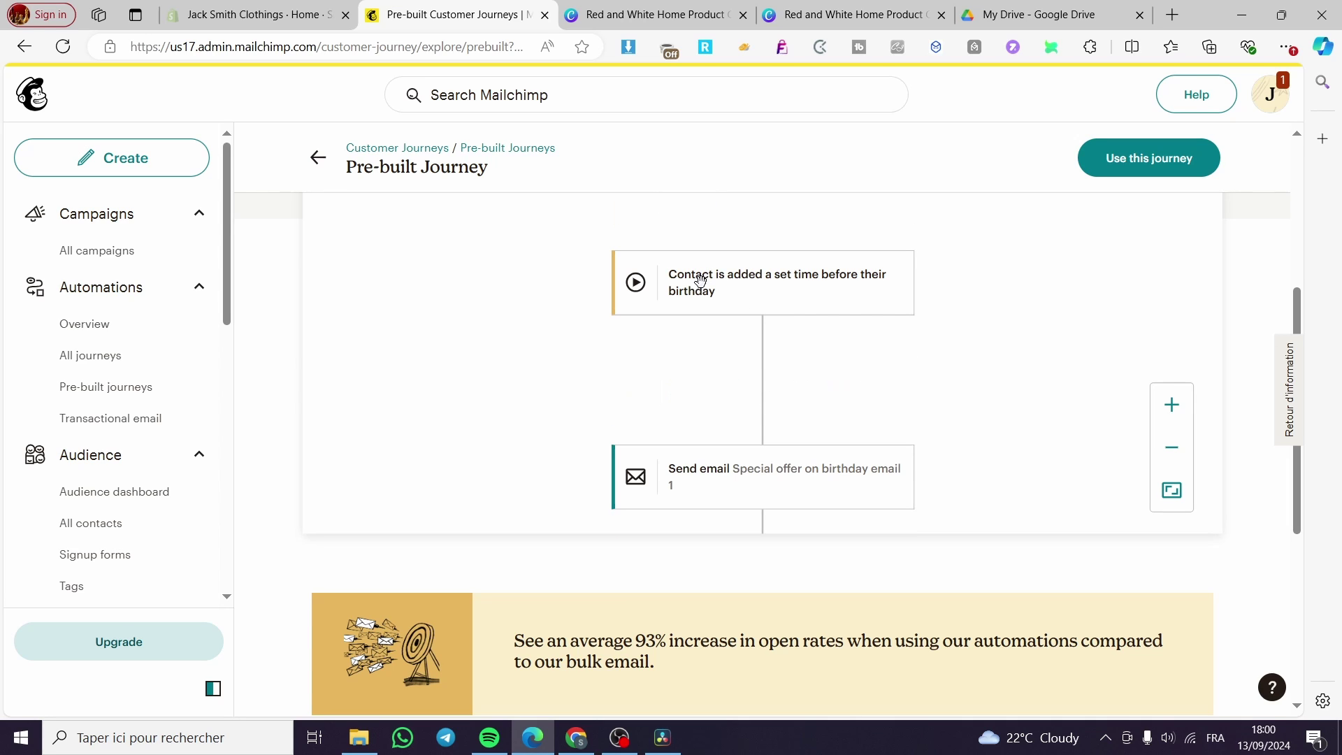
scroll(725, 348, down, 1)
scroll(740, 342, up, 1)
scroll(756, 283, down, 1)
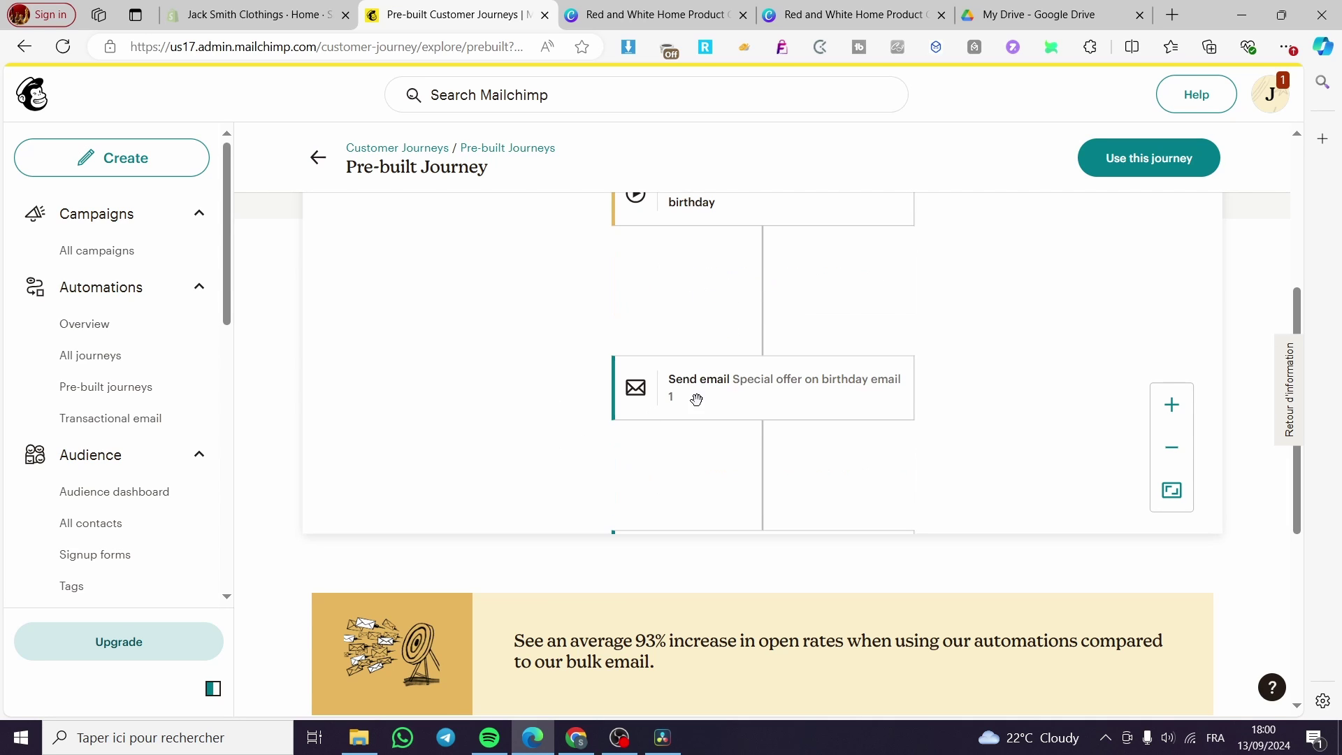
scroll(766, 386, down, 2)
scroll(721, 388, up, 2)
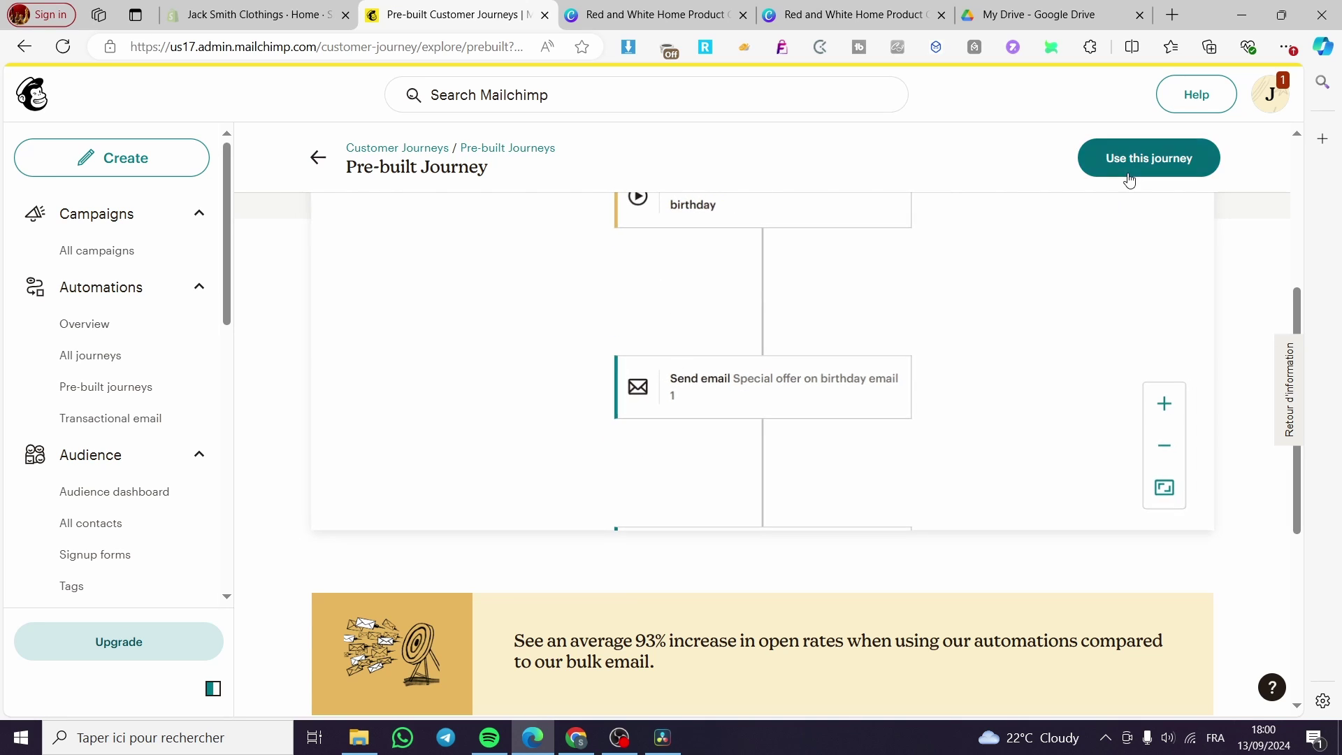
Step: Use the birthday template, dismiss the Plans popup, and open the Birthday Days Before Date field
click(1205, 163)
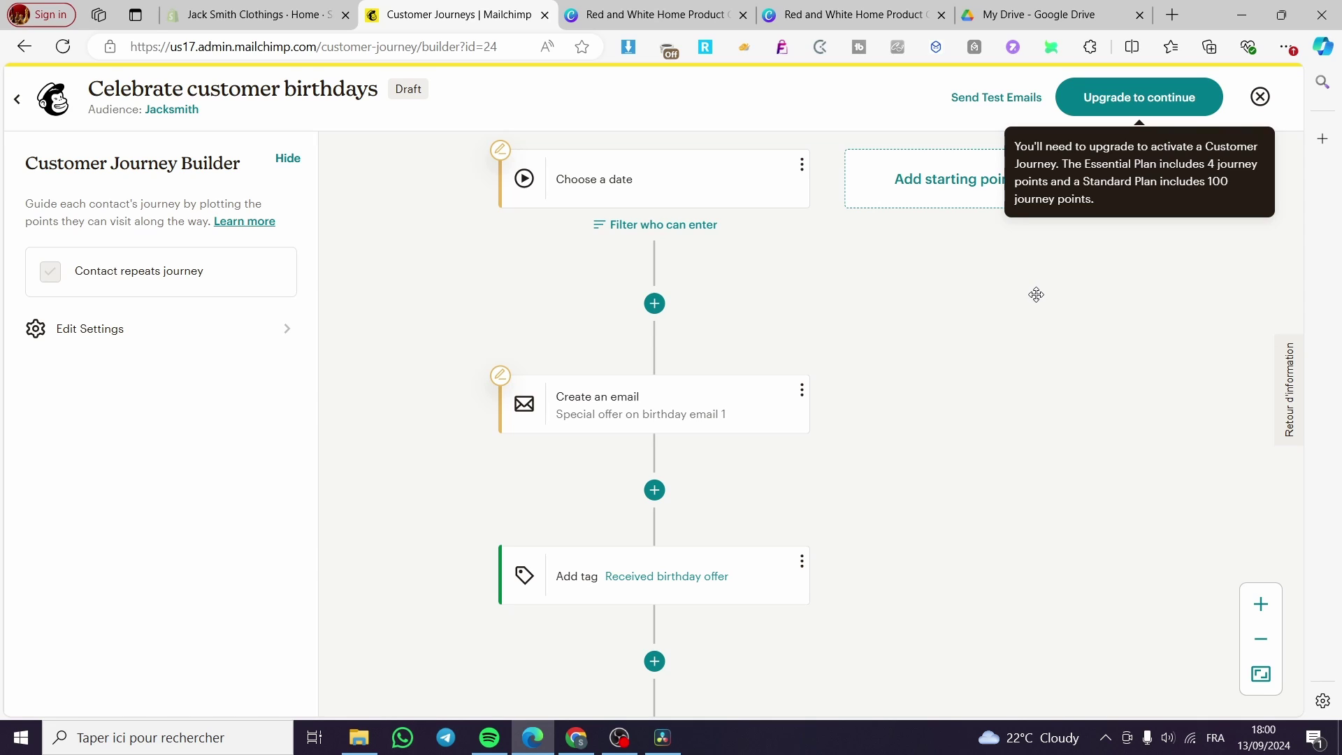
click(1140, 105)
click(1248, 127)
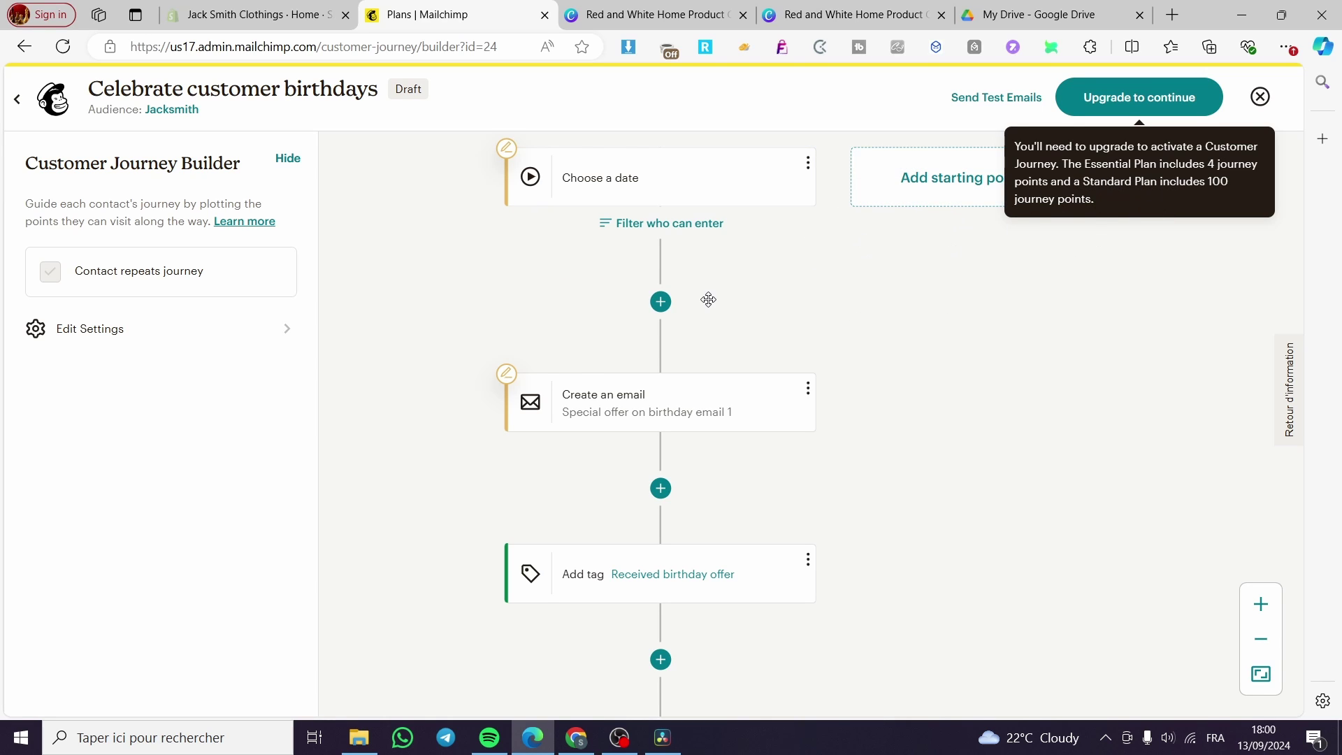
click(617, 190)
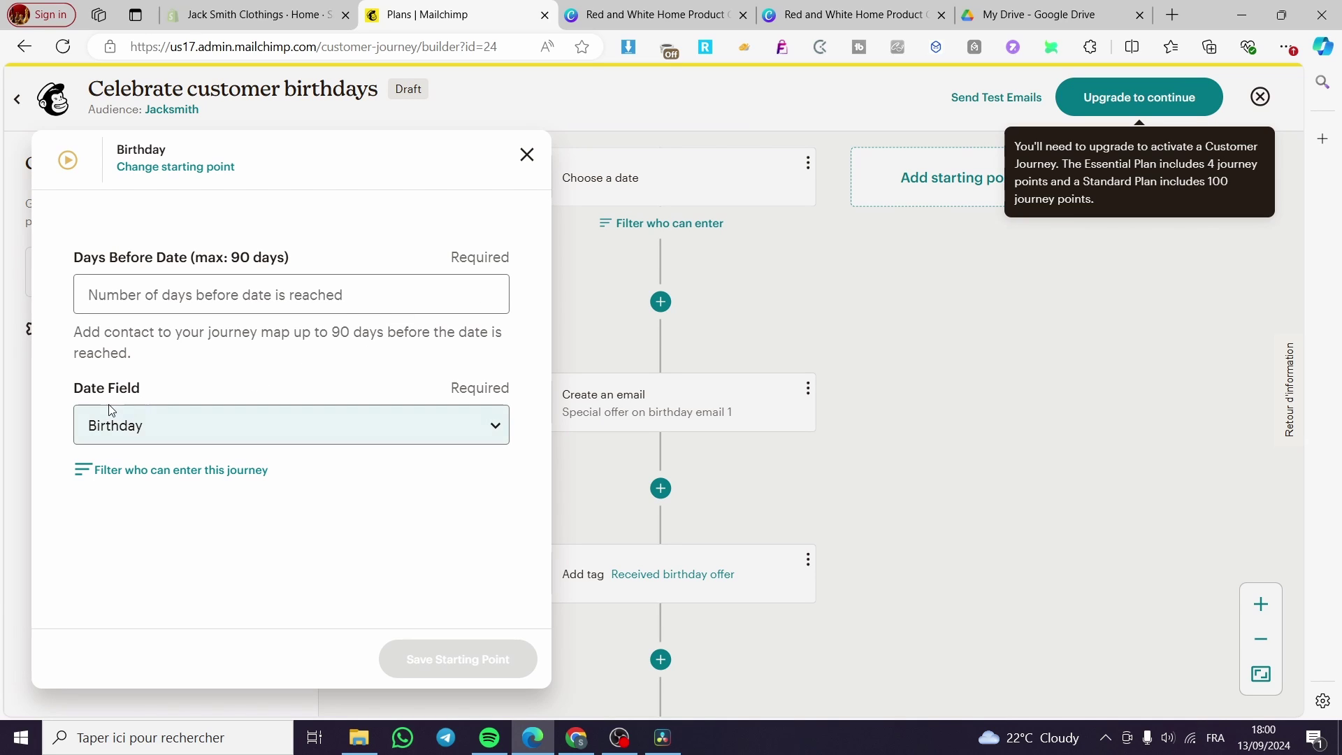
click(246, 295)
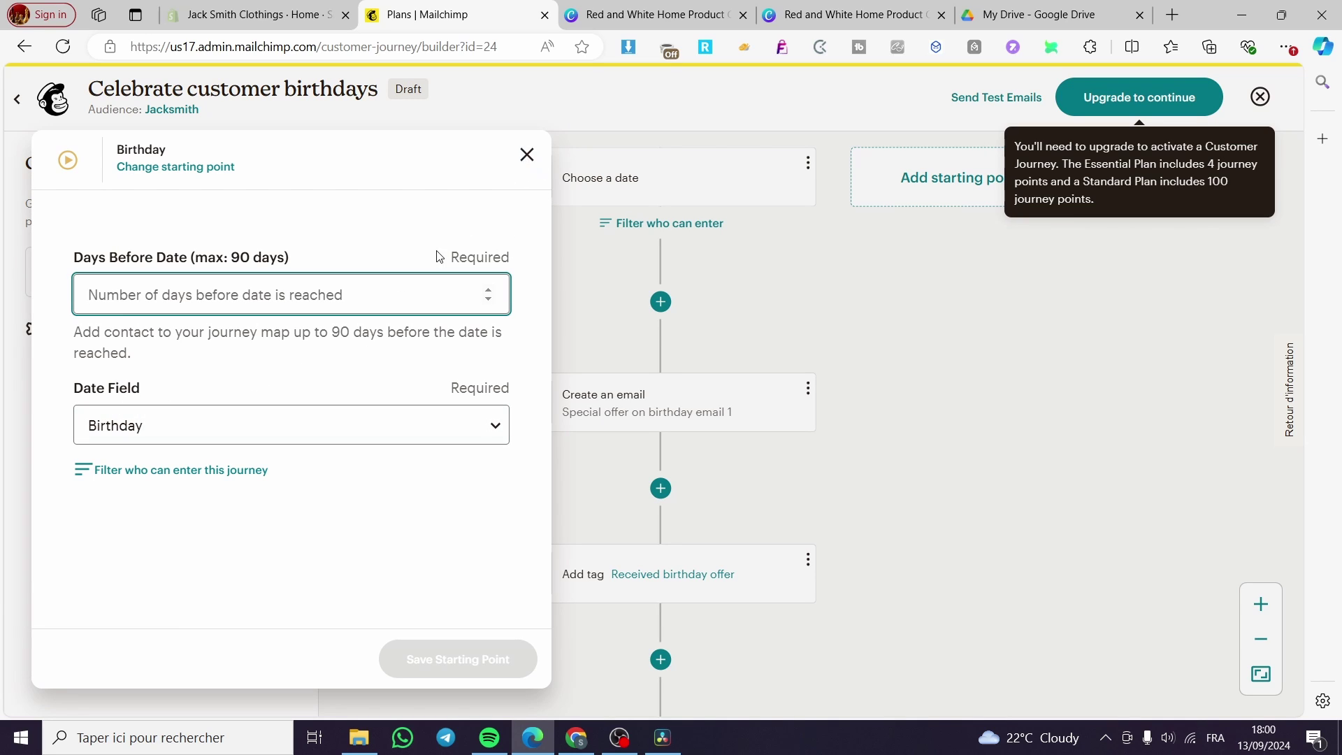
Step: Close the Birthday settings and open the Special offer on birthday email 1 step
click(527, 154)
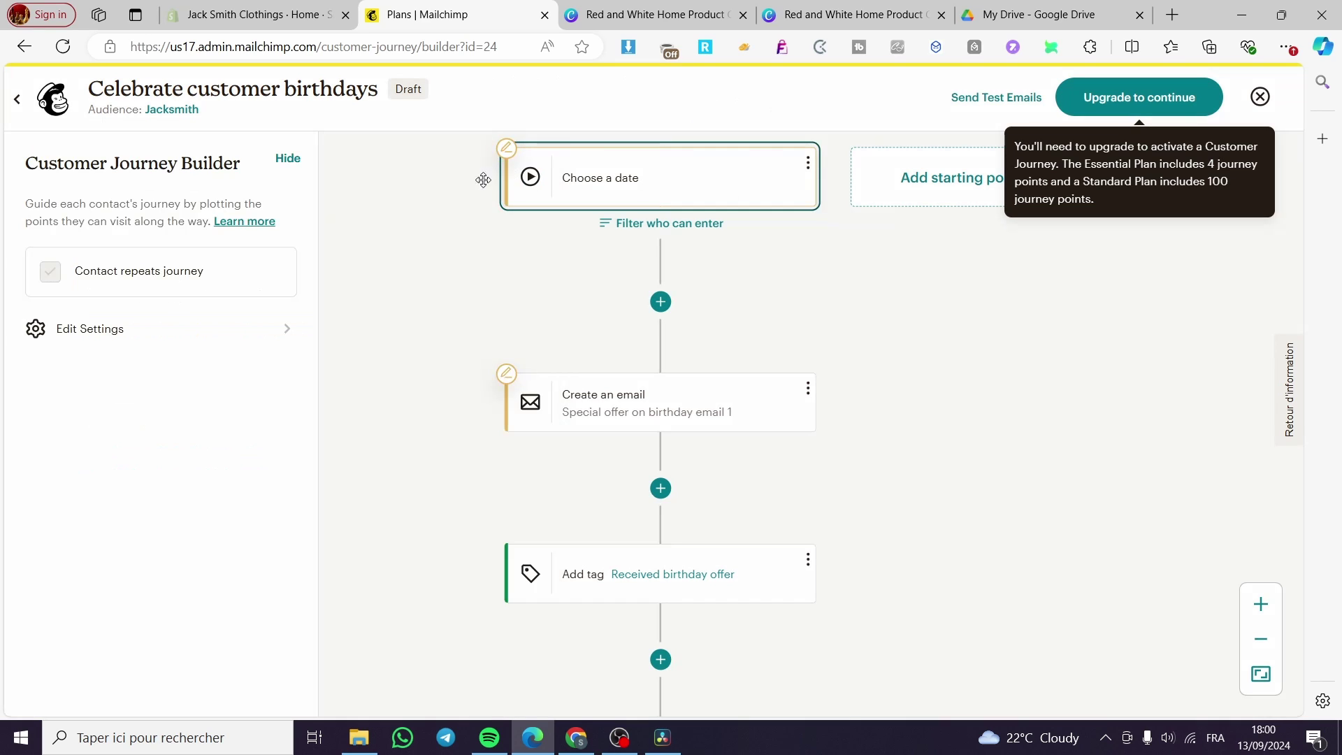
scroll(675, 261, up, 3)
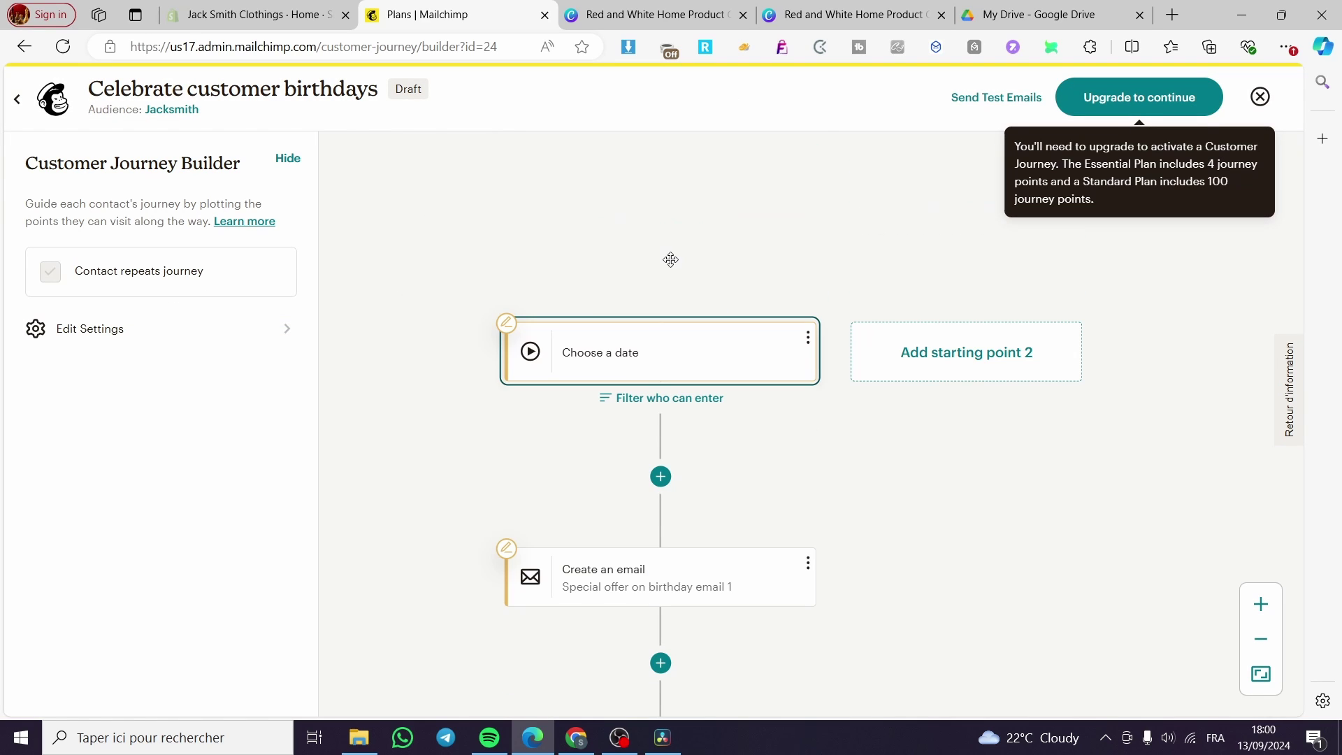
scroll(944, 360, down, 3)
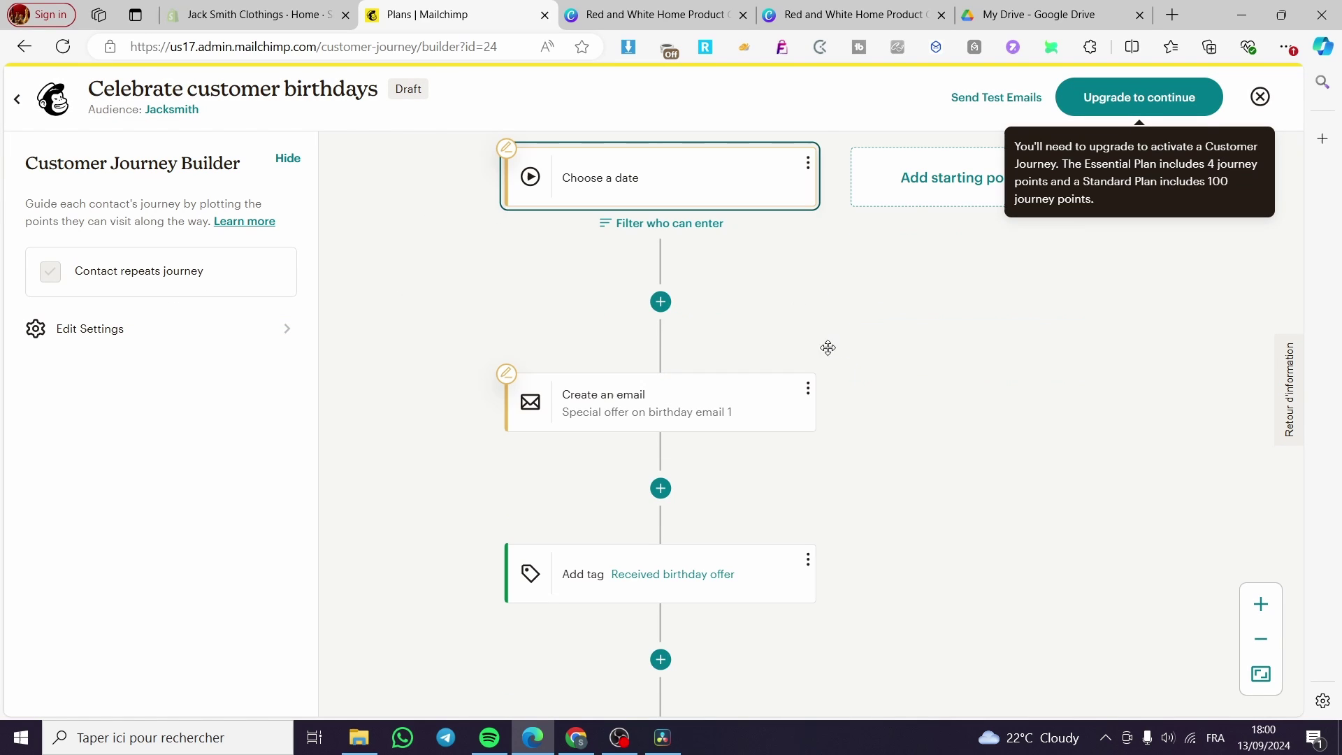
click(574, 411)
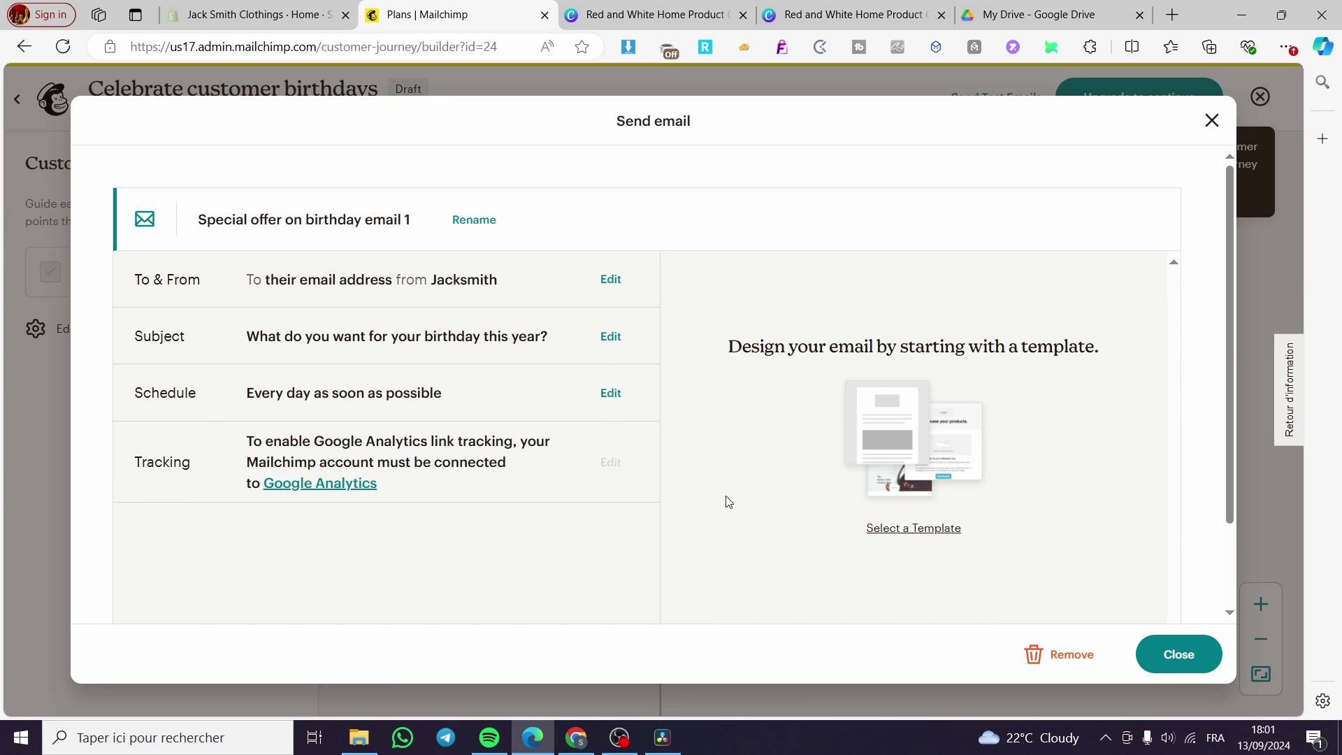
Step: Open the template gallery for the birthday email and browse its style, purpose and industry filters
click(939, 534)
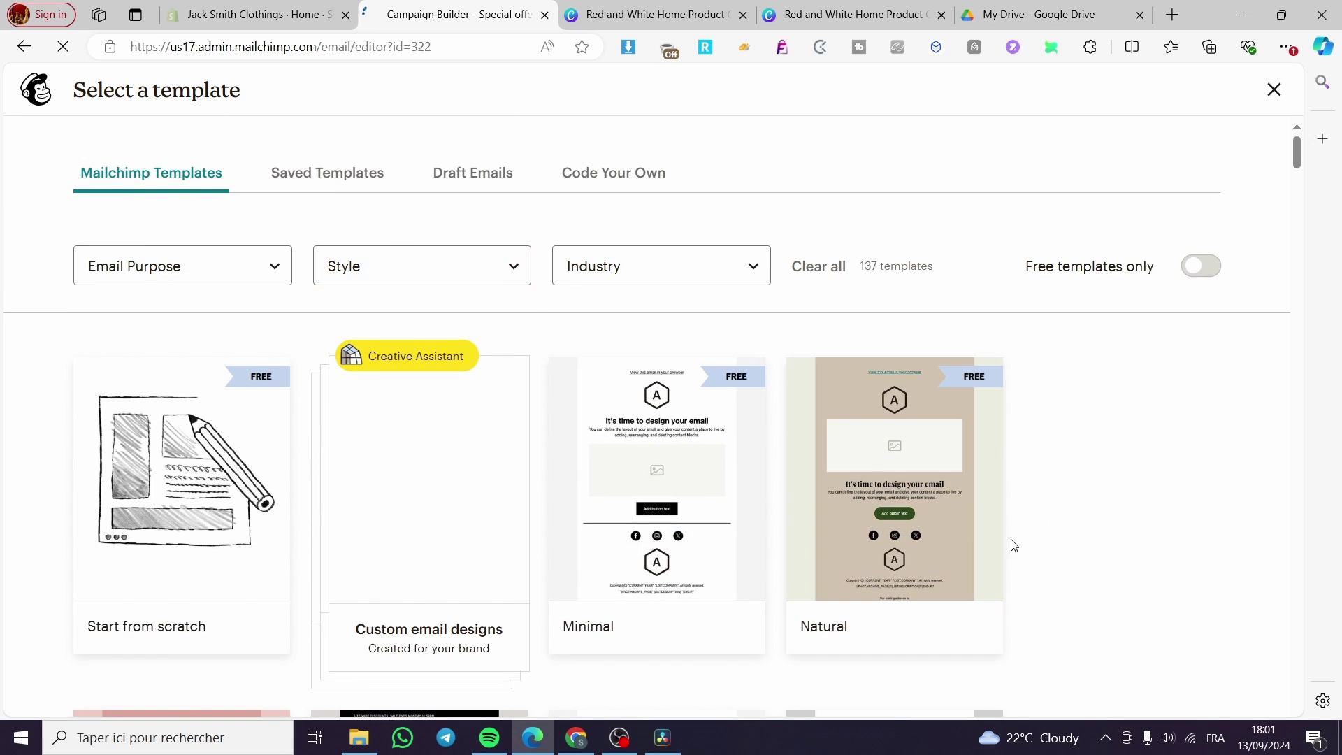
scroll(979, 527, down, 8)
scroll(554, 384, up, 8)
scroll(555, 384, down, 1)
click(514, 184)
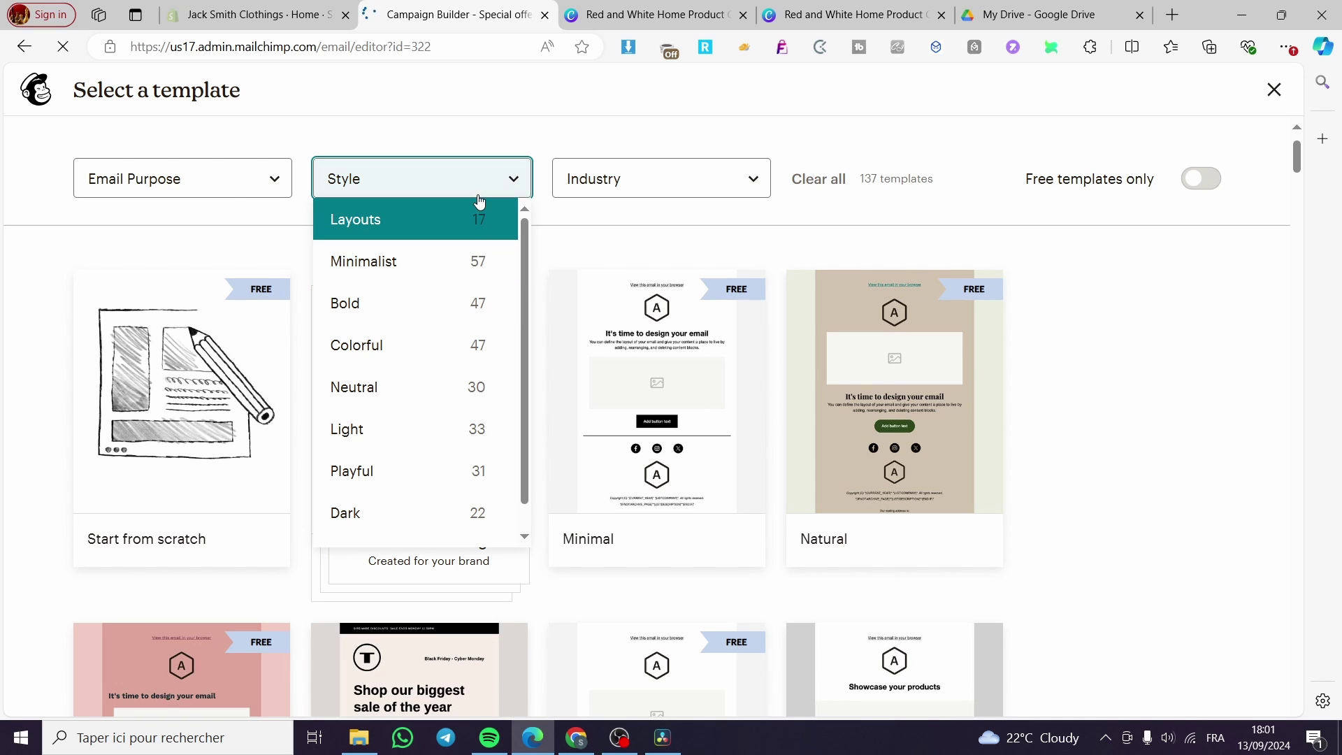
click(238, 187)
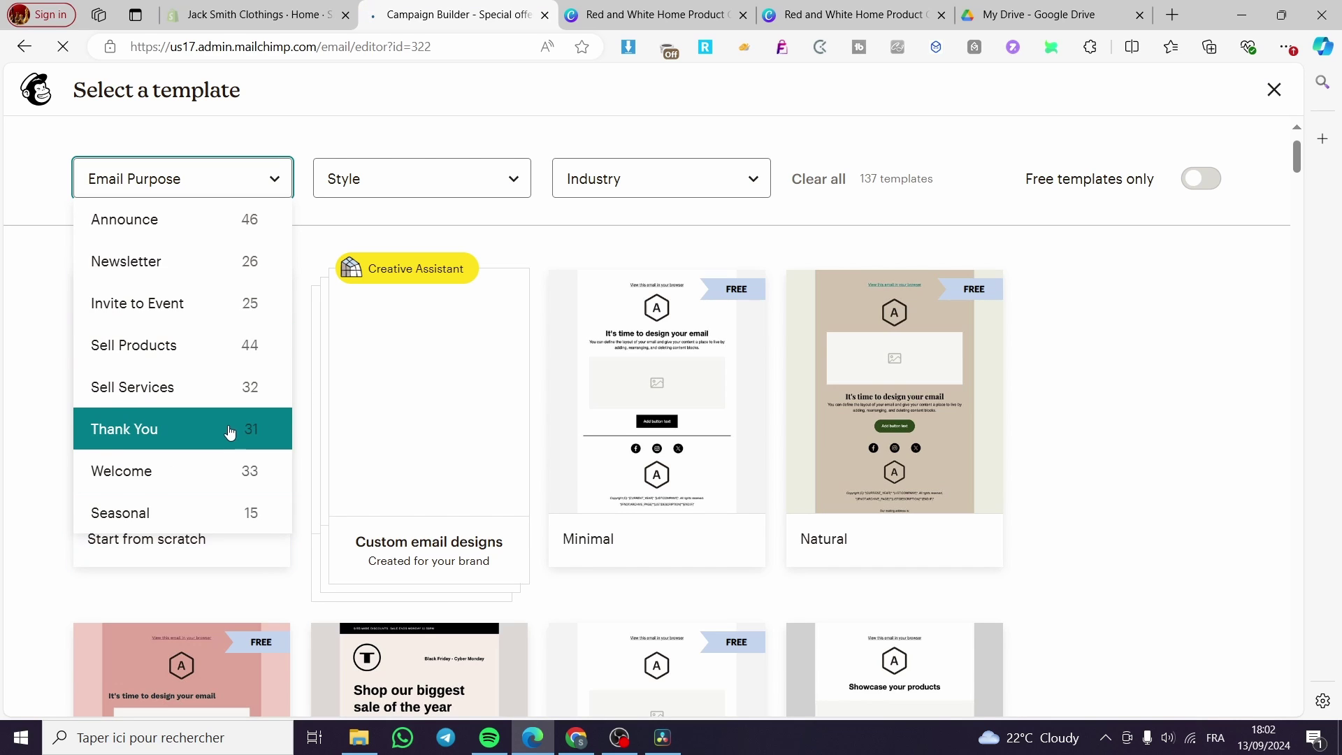
click(717, 173)
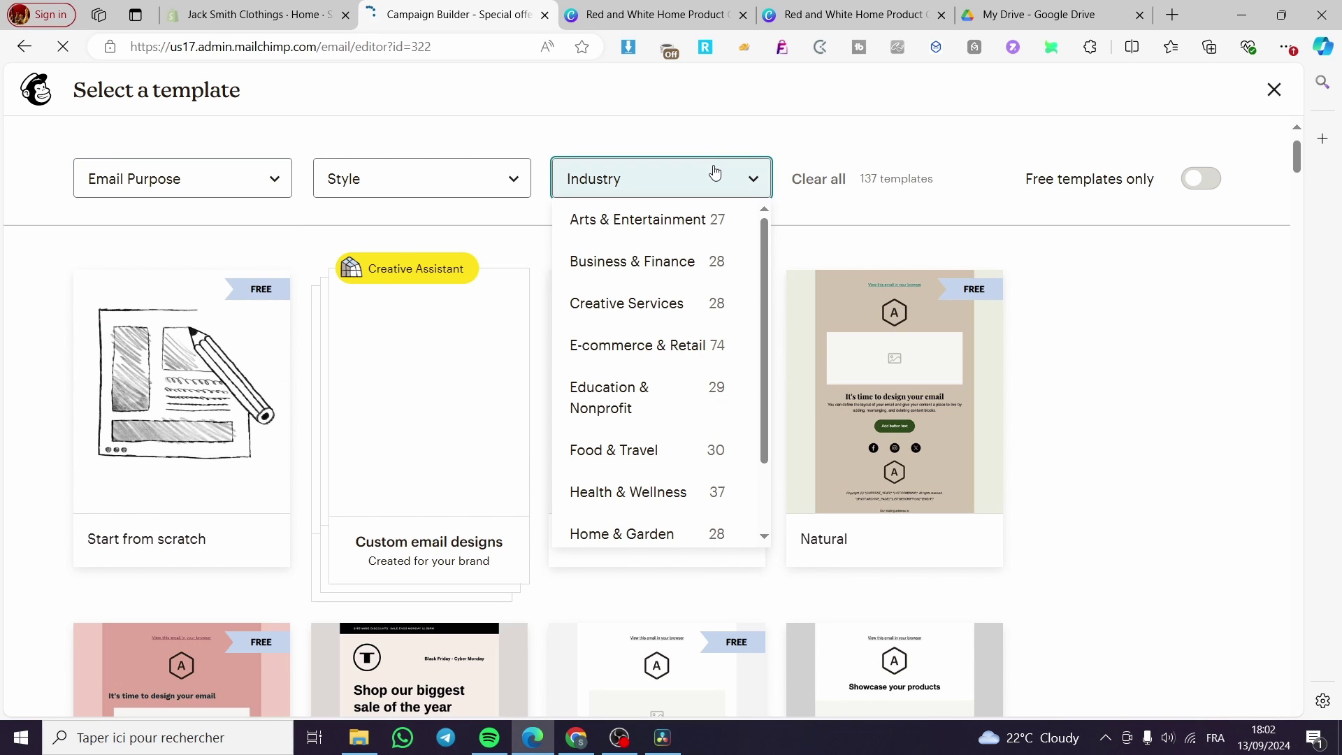
click(753, 179)
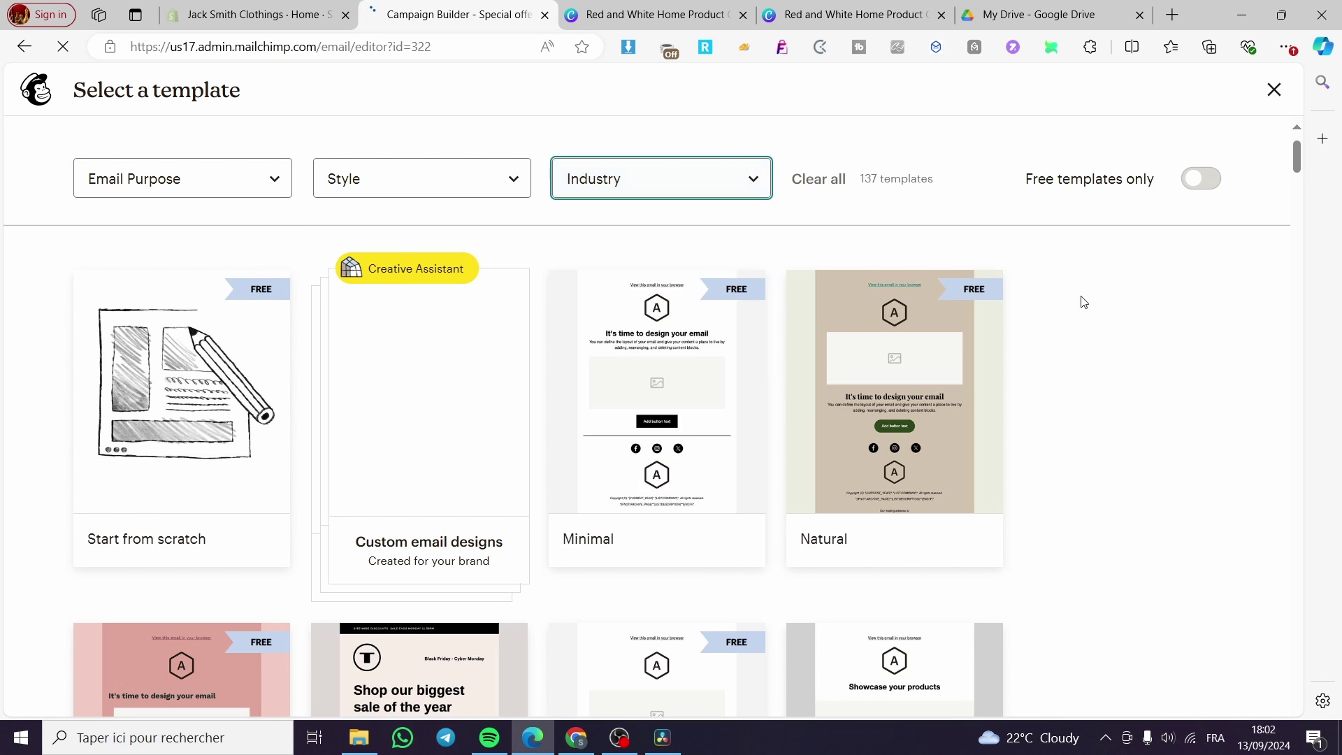
Step: Scroll the Mailchimp Templates grid back up to the Minimal card
scroll(1125, 384, down, 7)
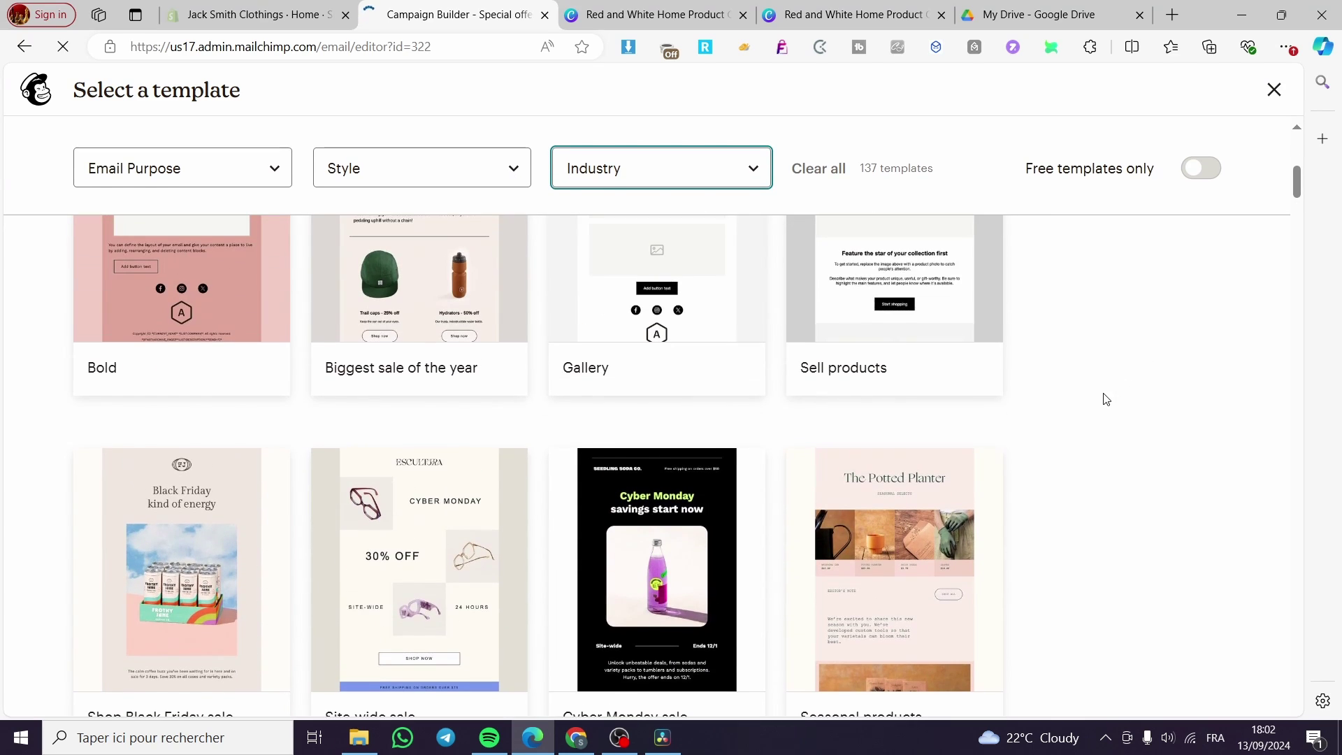
scroll(1101, 402, down, 7)
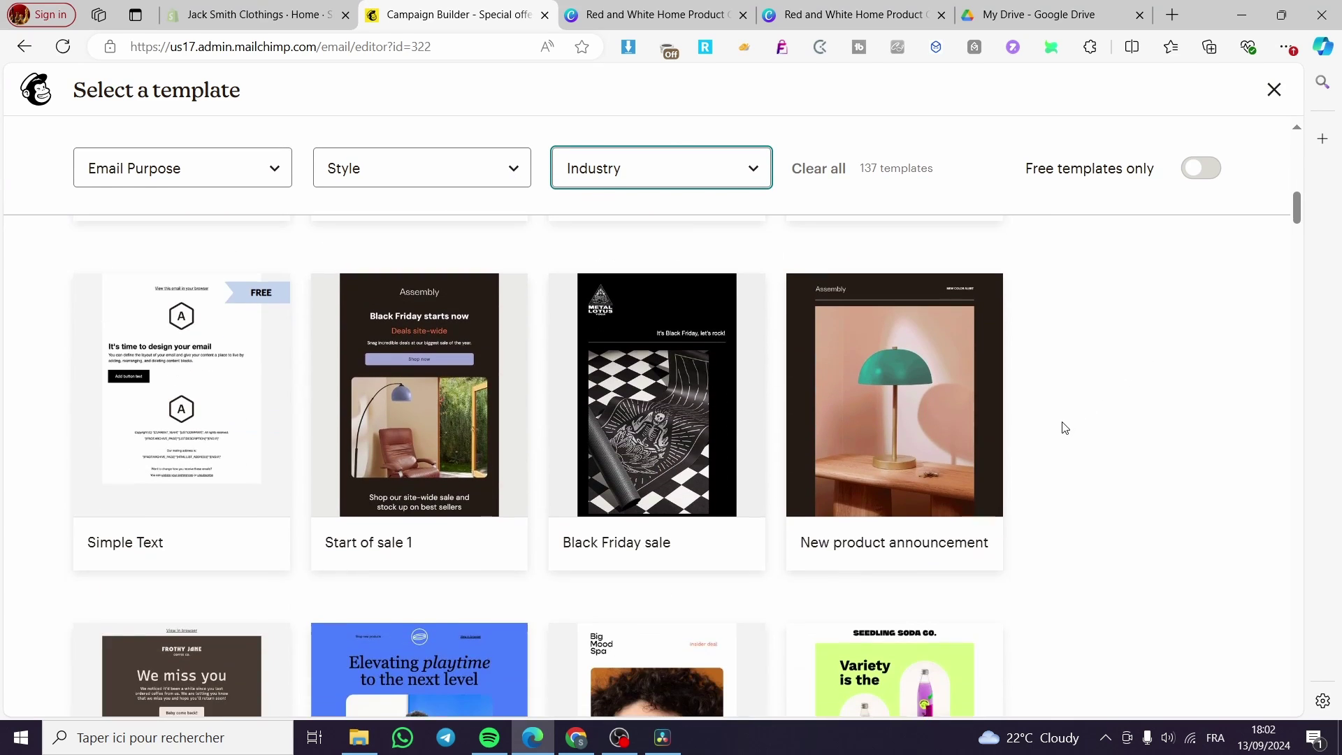
scroll(1045, 409, down, 5)
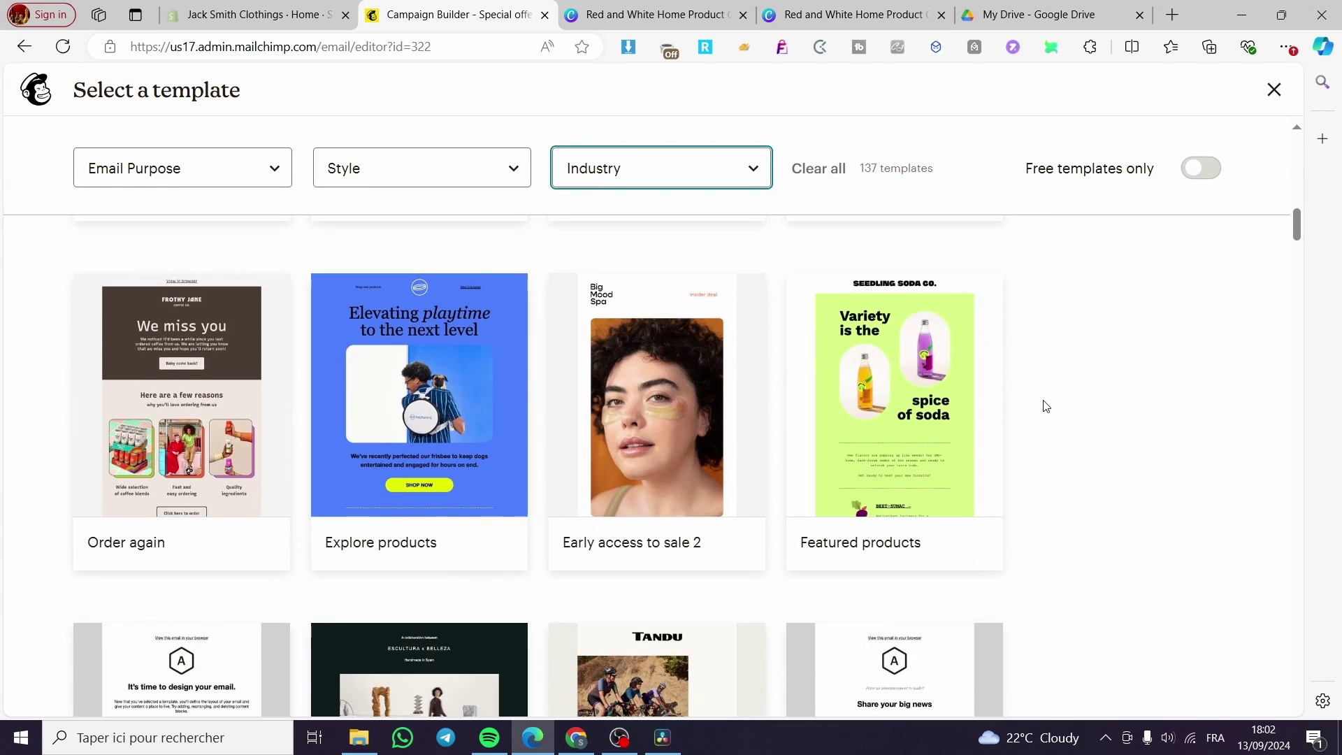
scroll(1045, 402, down, 4)
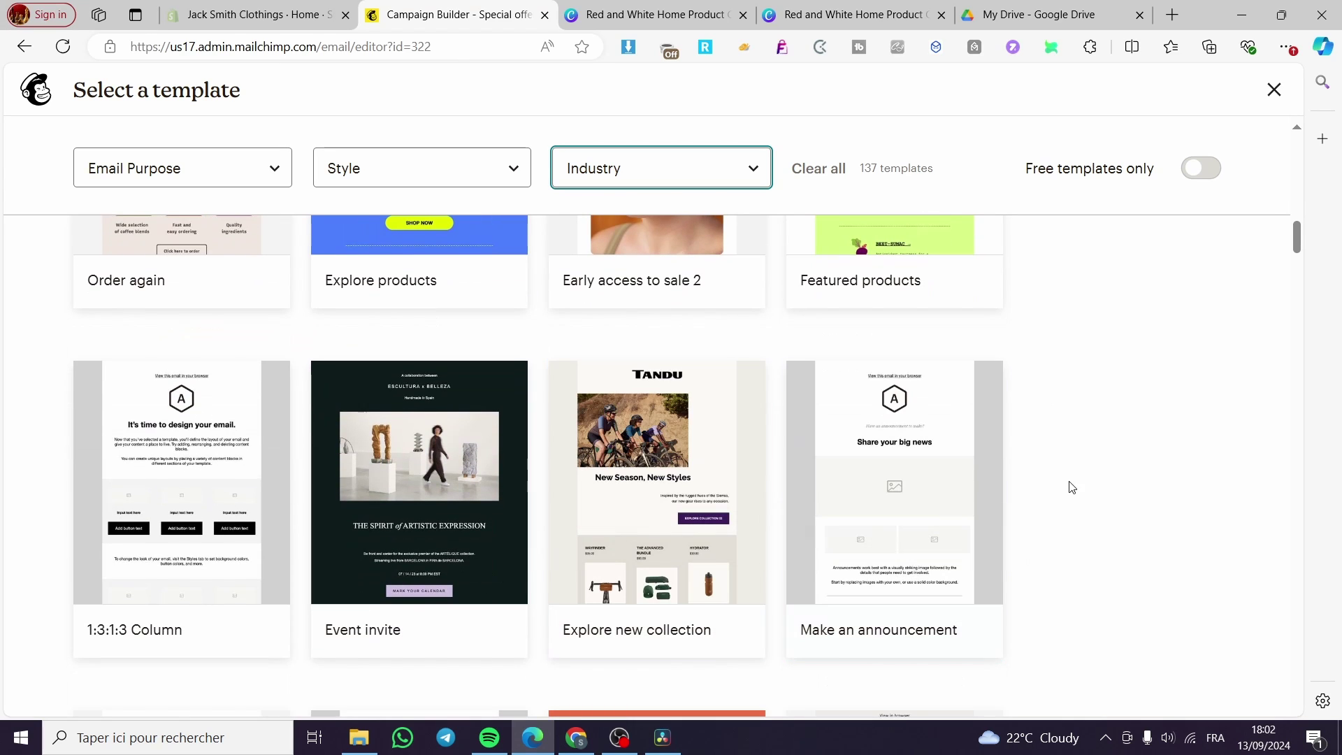
scroll(1032, 487, up, 12)
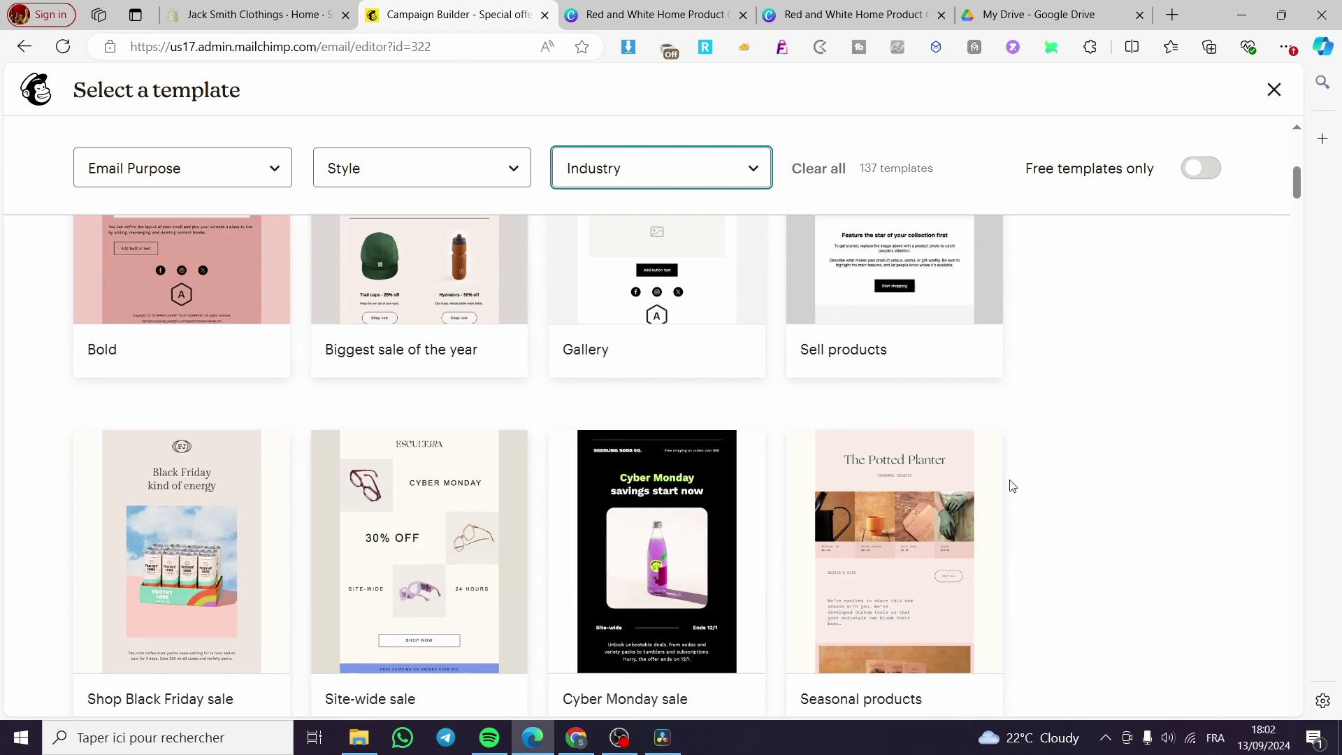
scroll(1012, 486, up, 4)
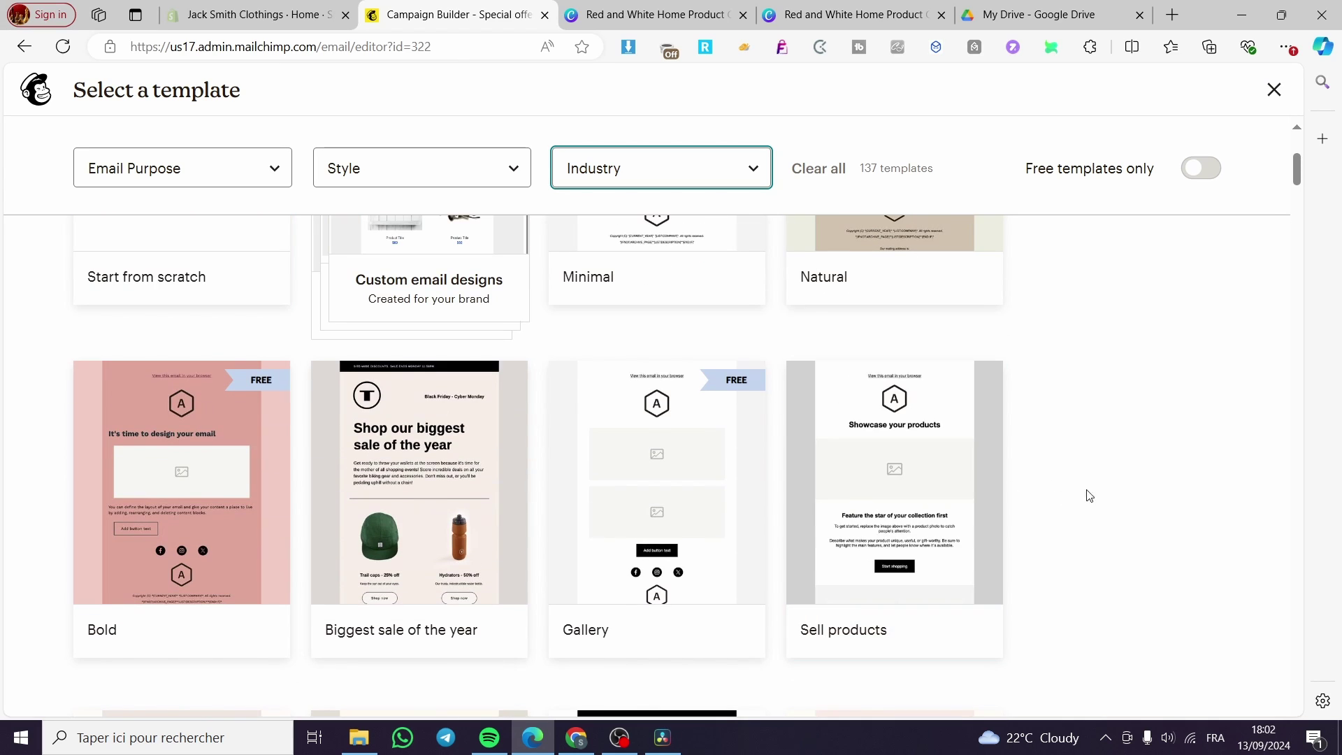
scroll(1084, 494, up, 5)
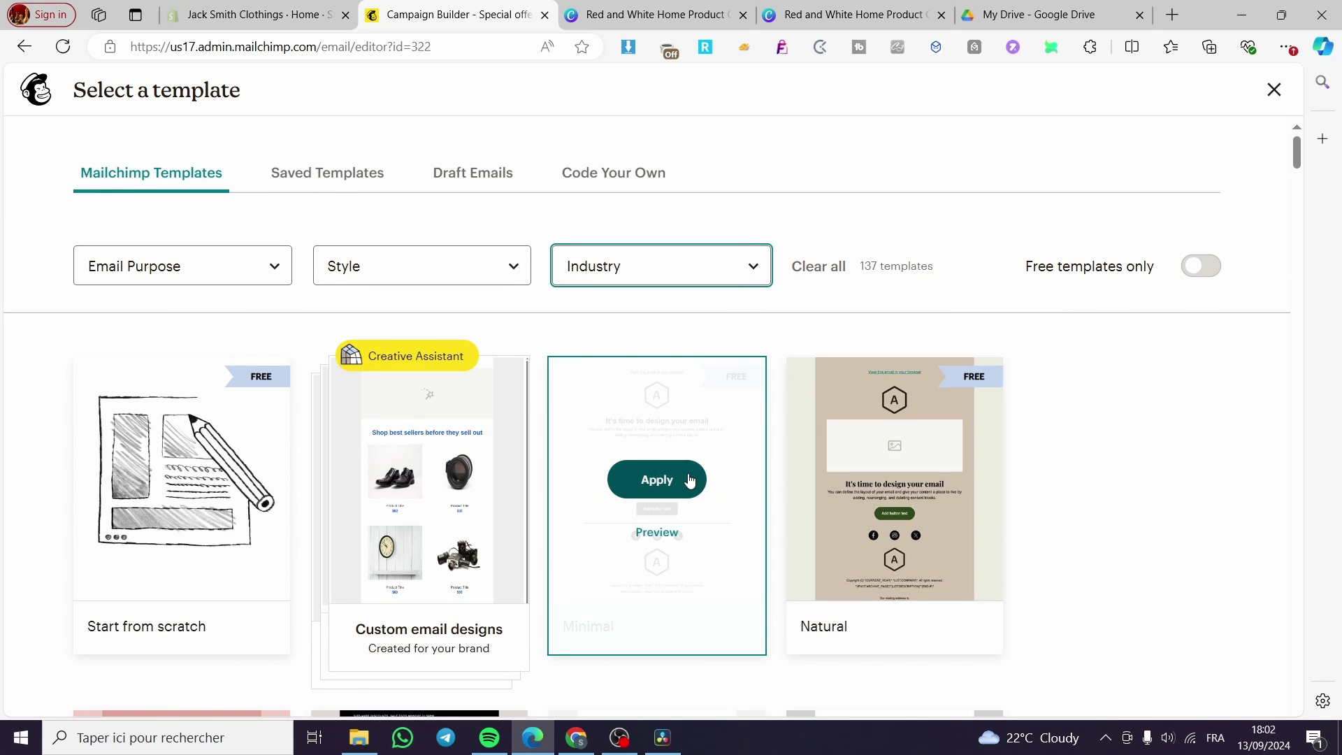
Step: Apply the Minimal template and select its placeholder heading
click(689, 479)
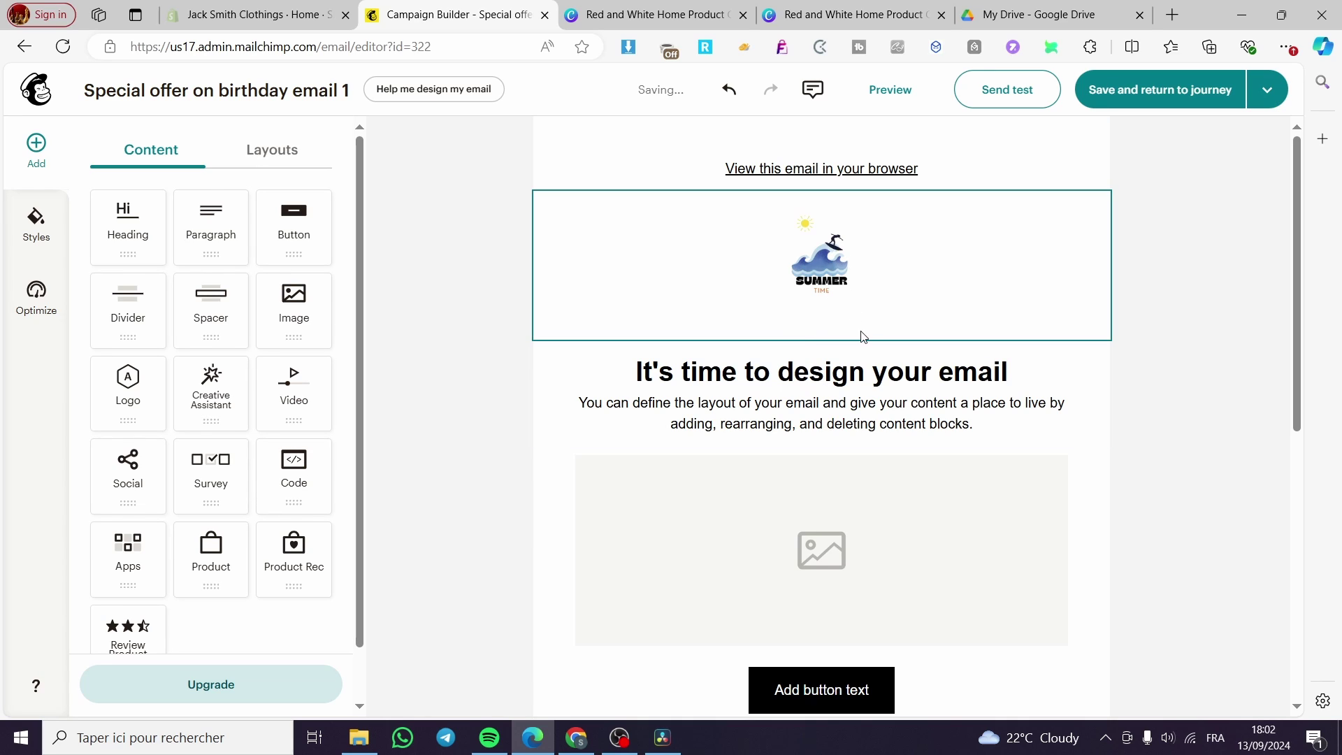
double_click(901, 371)
drag(1034, 373, 637, 370)
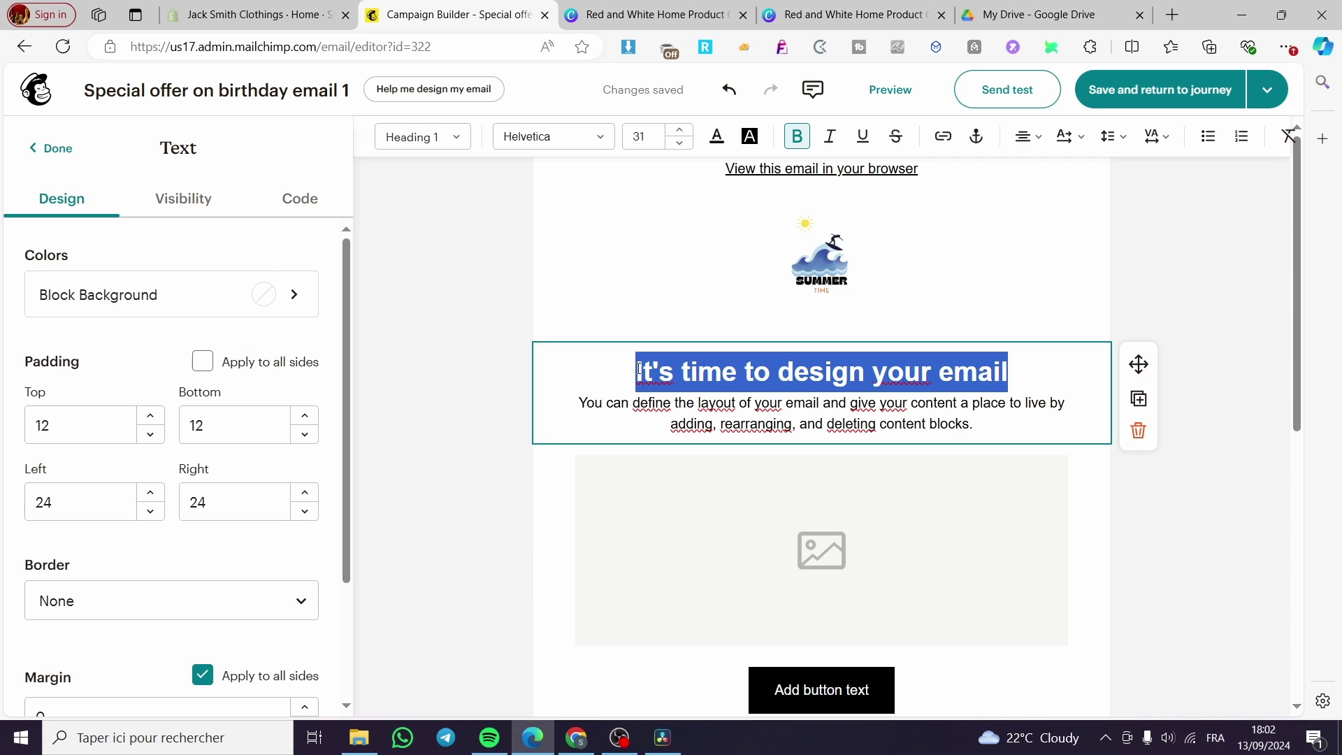
Step: Retitle the heading 'Happy Birthday' and delete the placeholder paragraph below it
text(Happu)
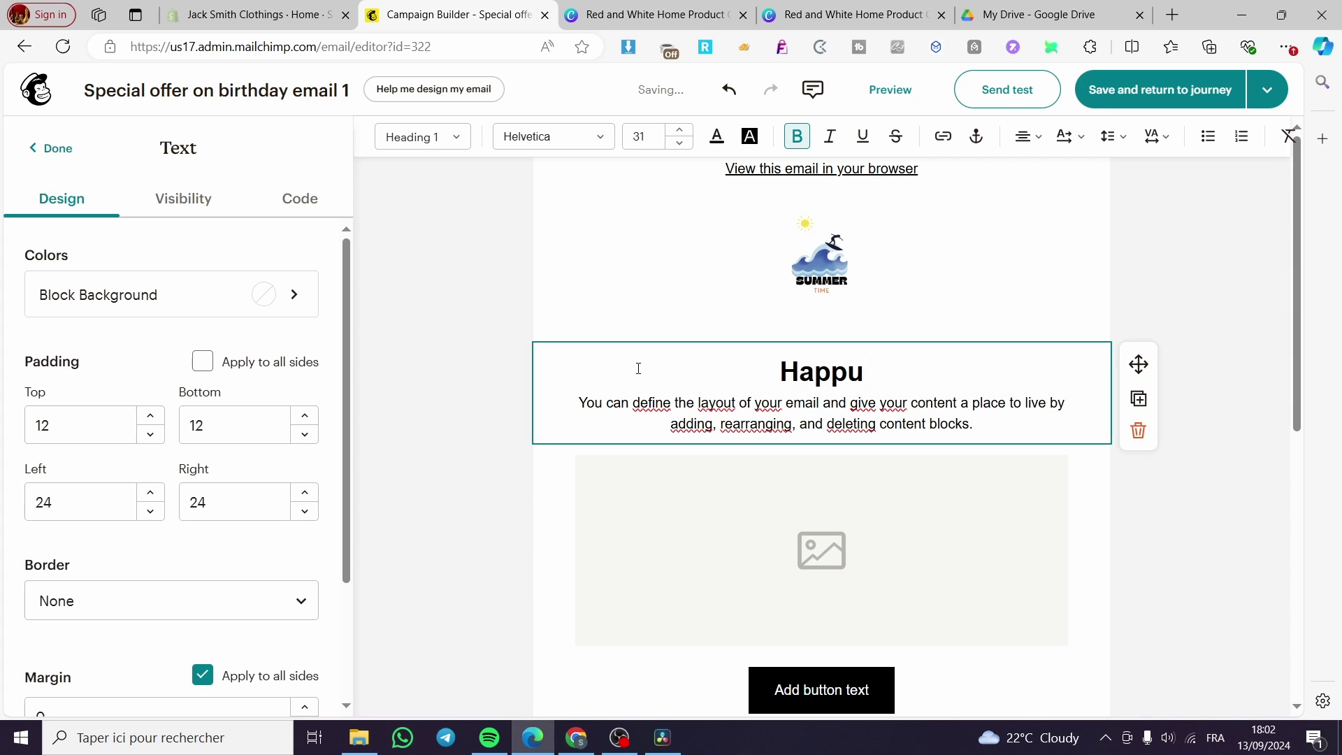
key(BackSpace)
text(y Bo)
key(BackSpace)
text(irthday)
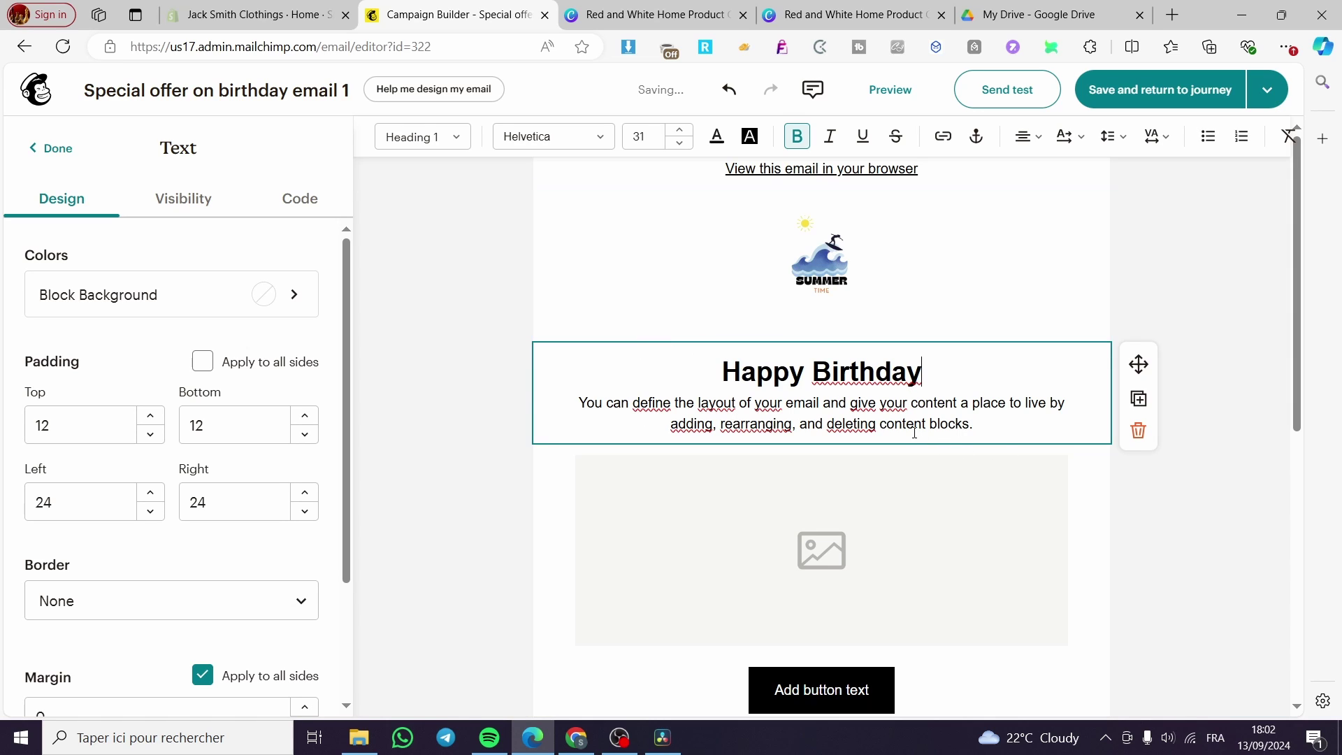
drag(973, 424, 554, 407)
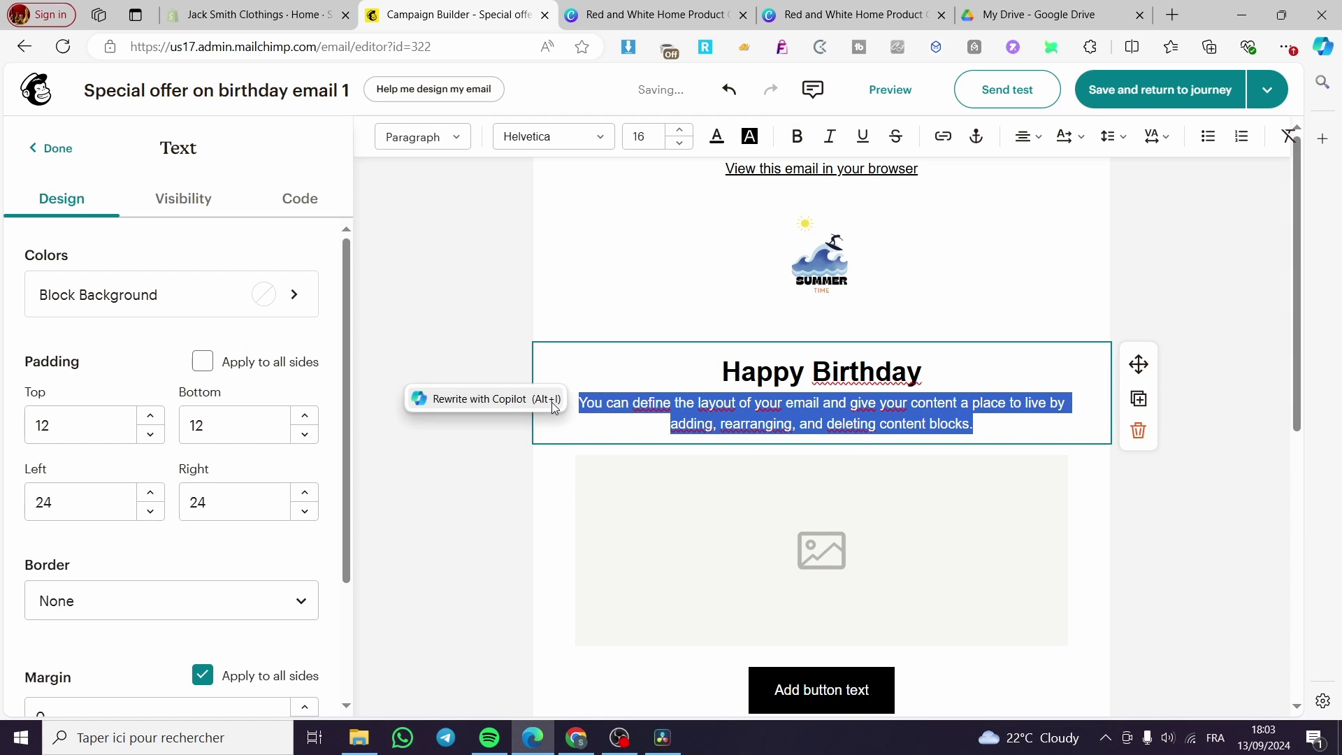
key(BackSpace)
click(1048, 510)
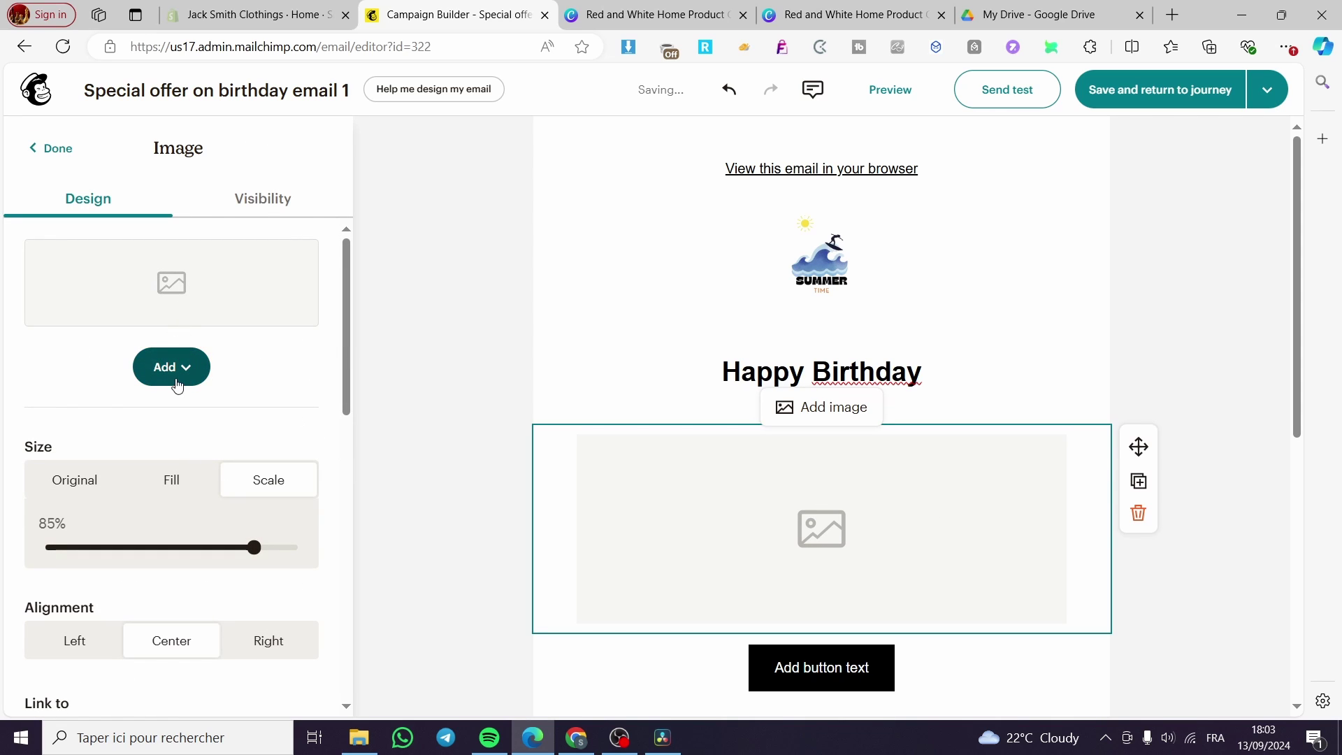
click(162, 386)
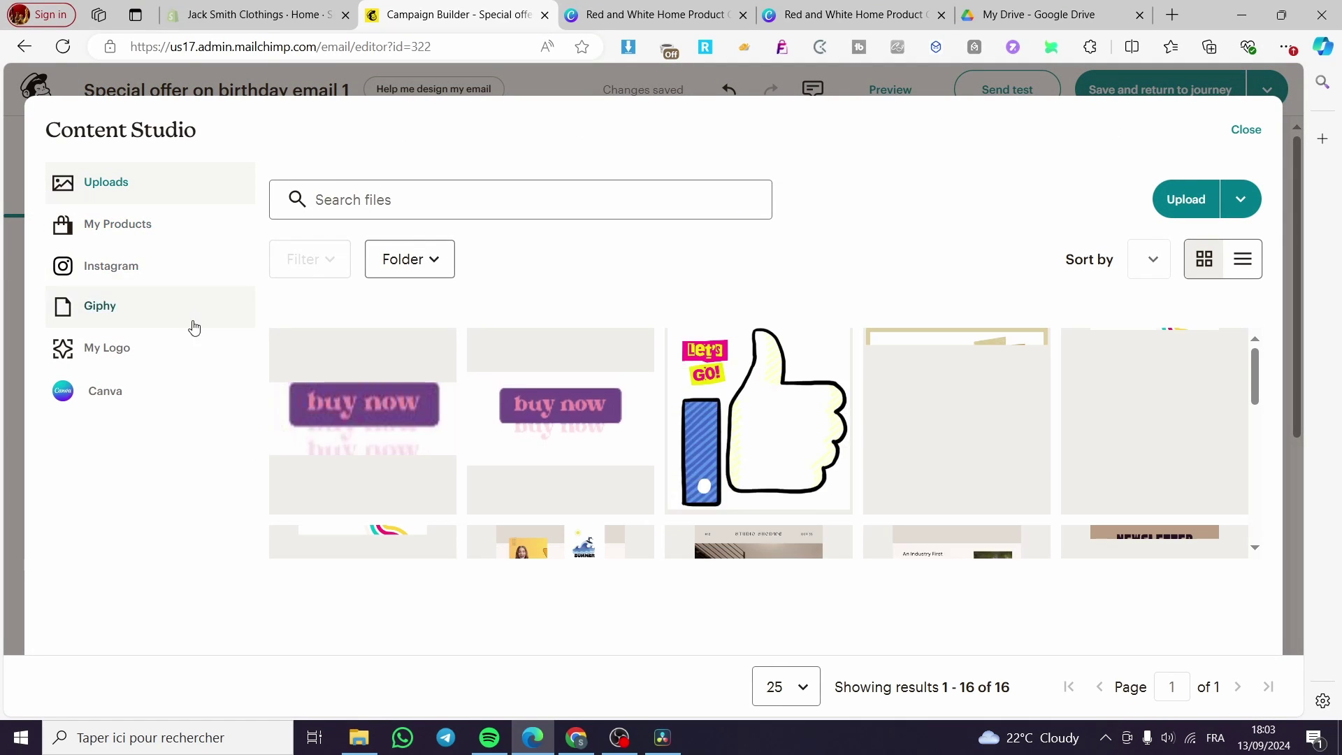
click(140, 401)
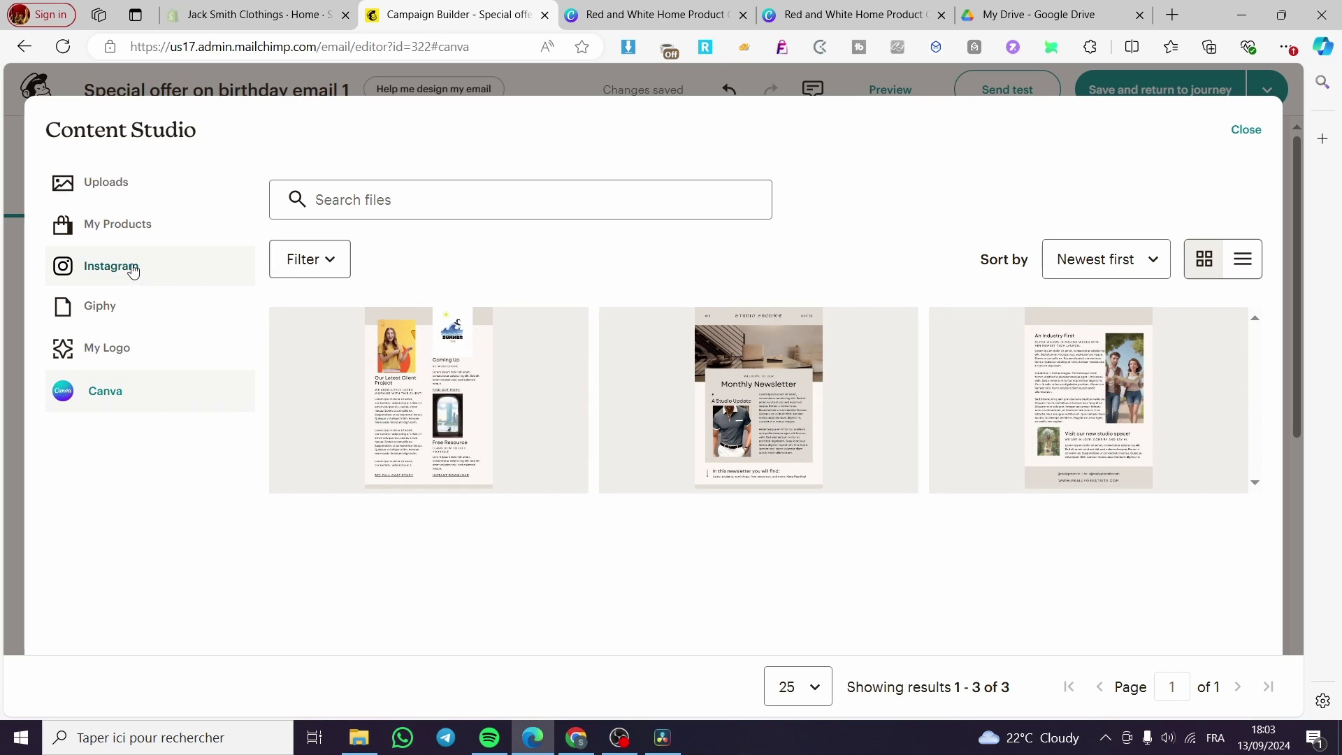
click(1248, 129)
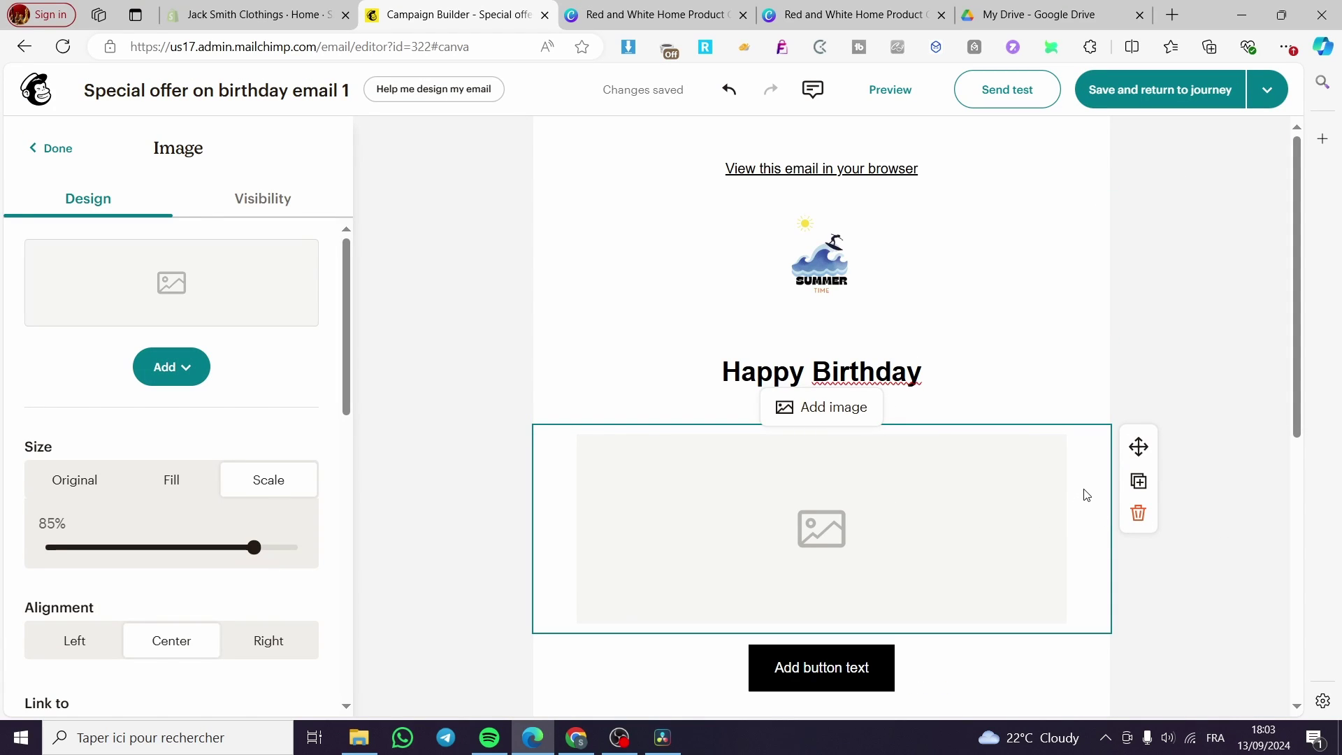
scroll(1086, 495, down, 2)
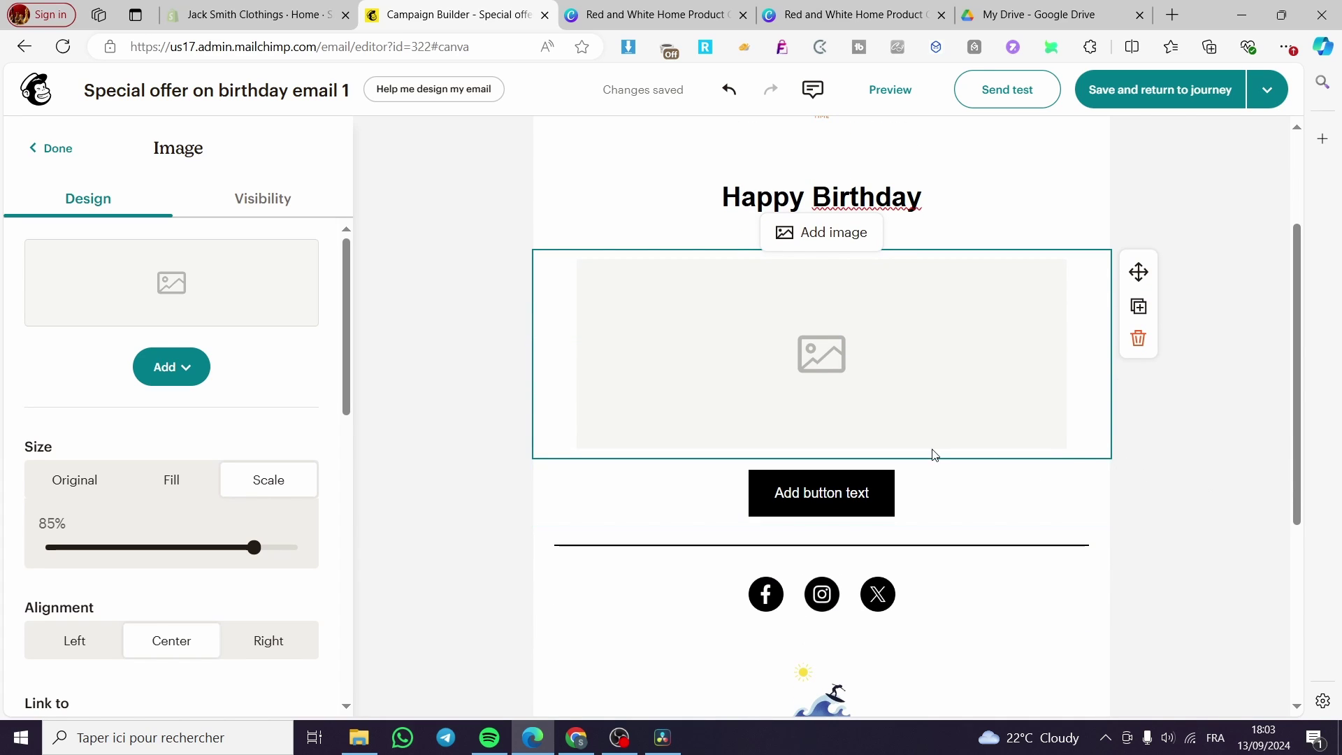
Step: Add Divider and Product blocks, then type 'we hope that you will reach all of your goals' under the heading
click(40, 156)
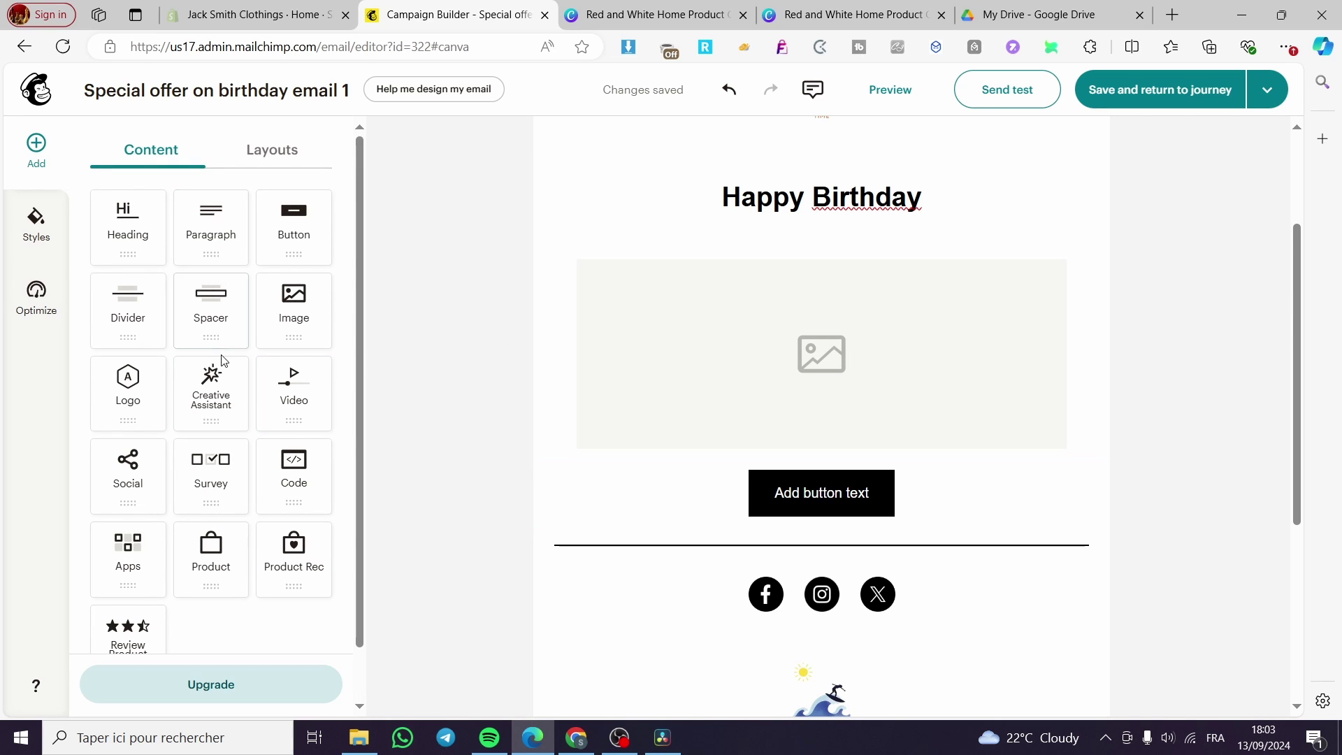
drag(128, 301, 881, 458)
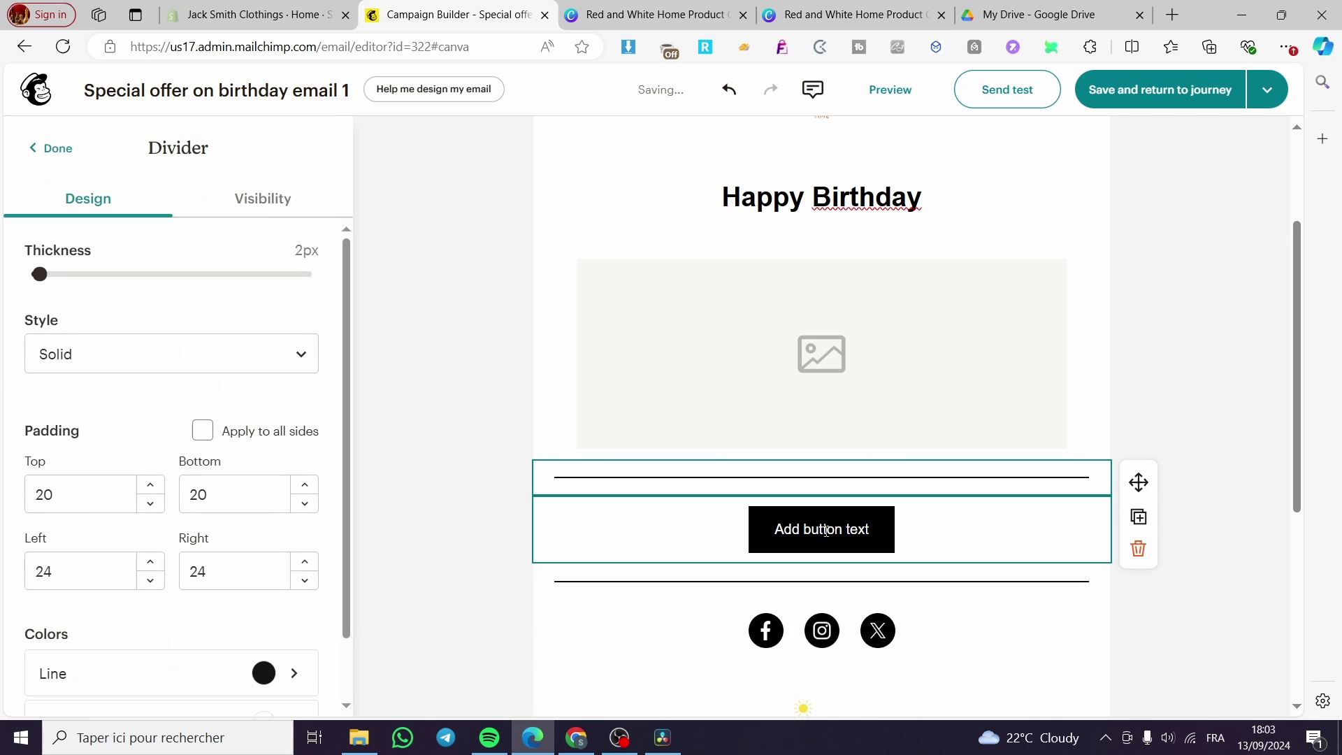
click(48, 148)
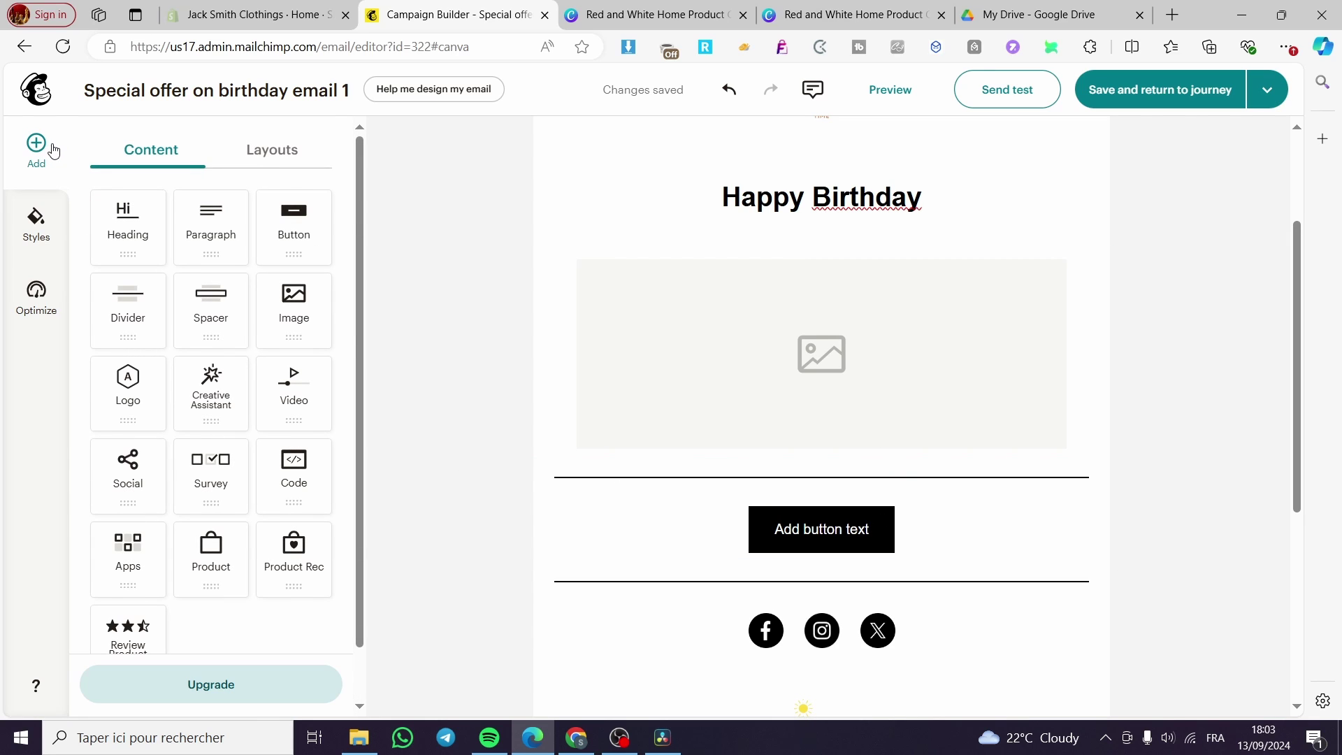
drag(211, 560, 838, 515)
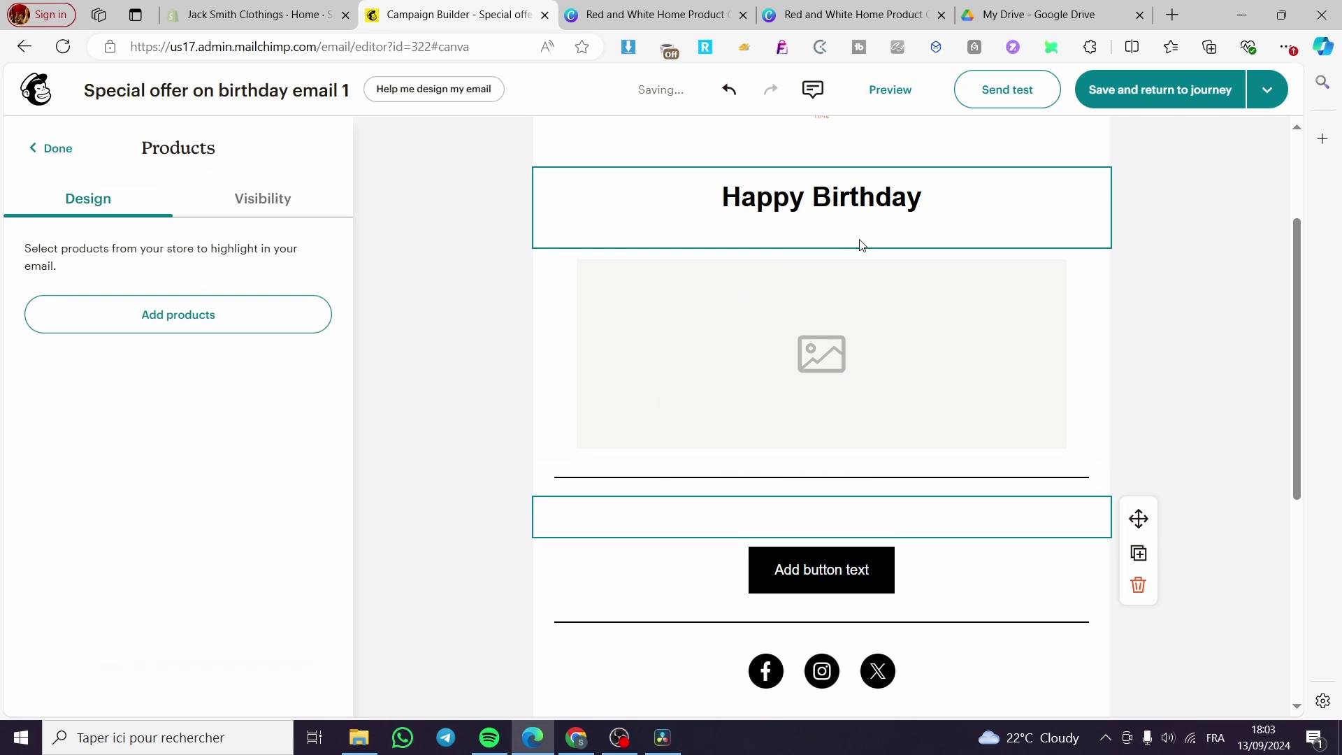
click(900, 233)
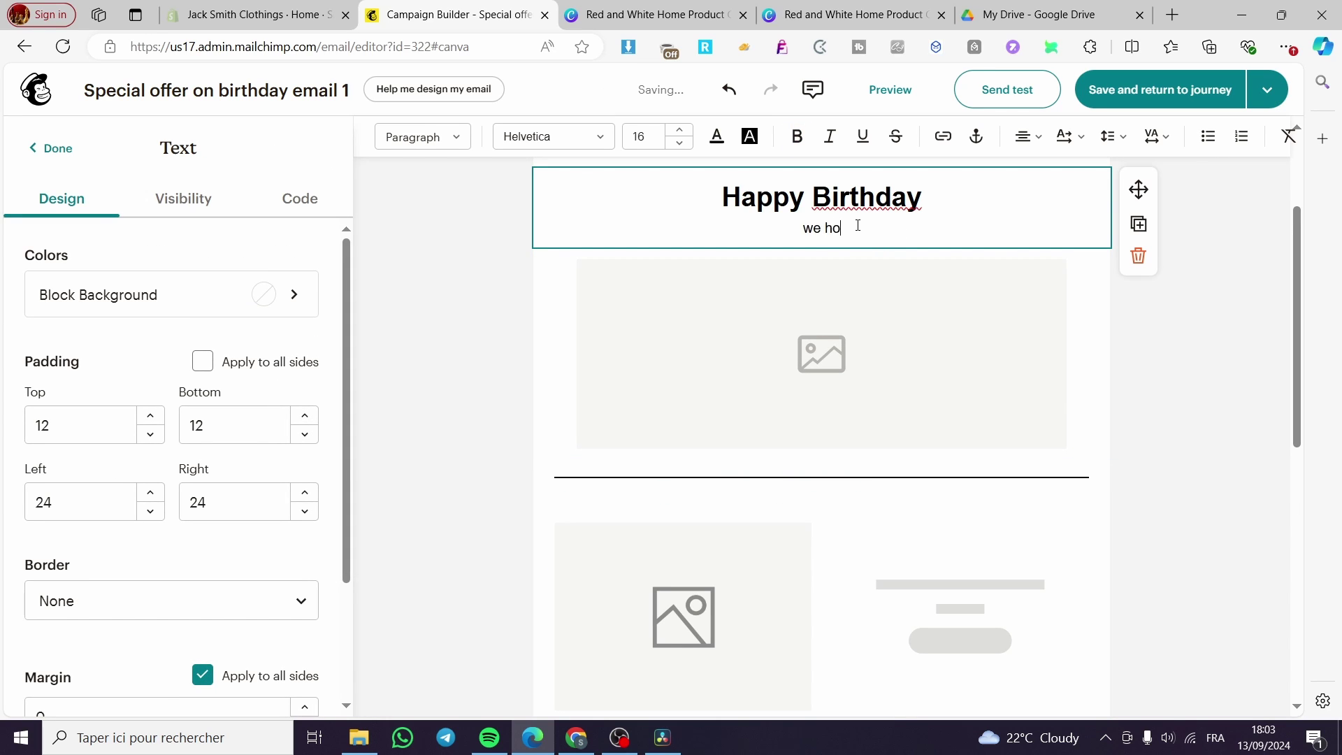
text(we hope that you )
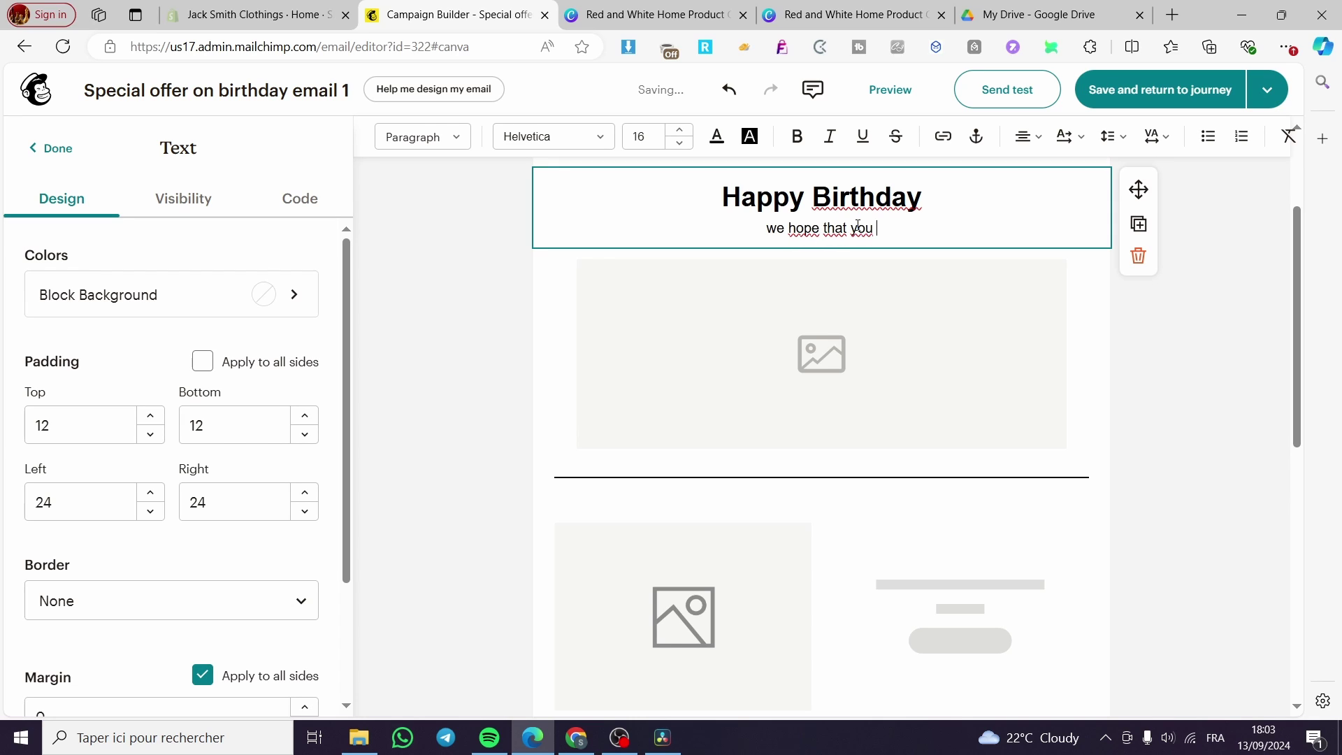
text(will re)
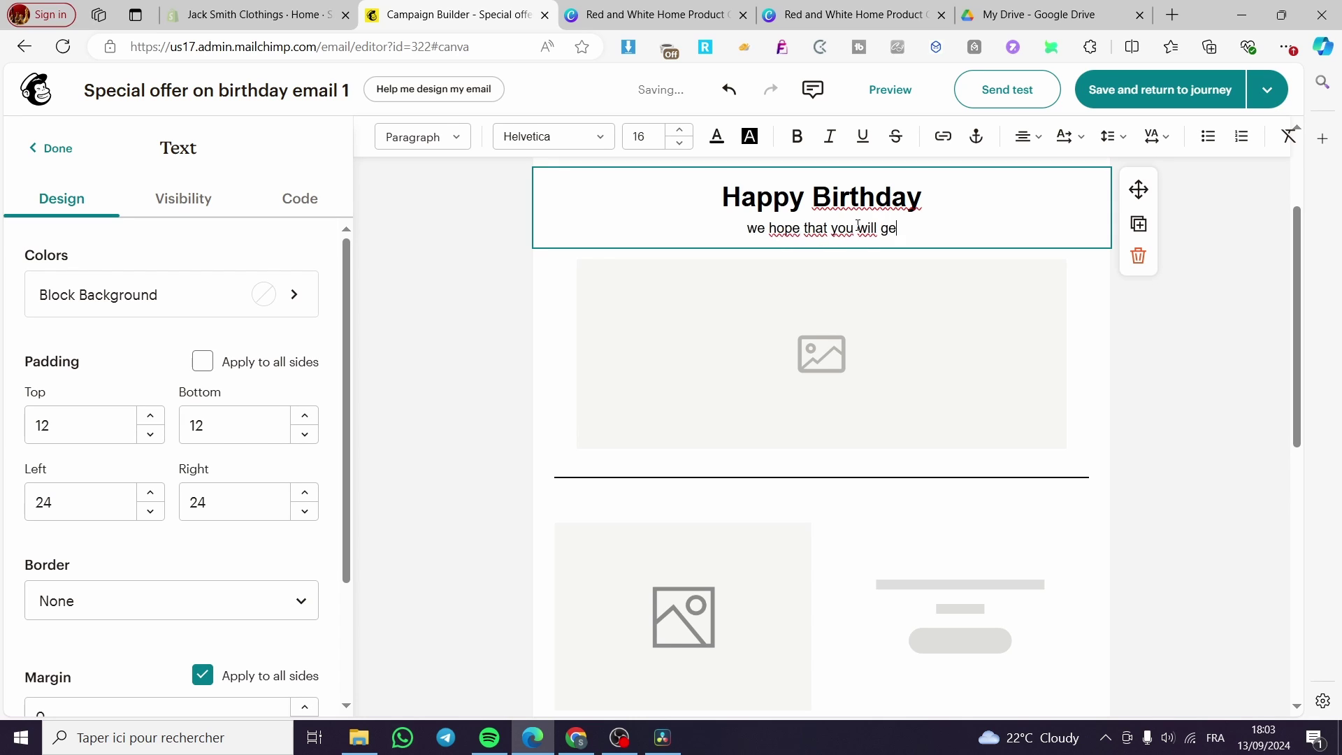
text(ac)
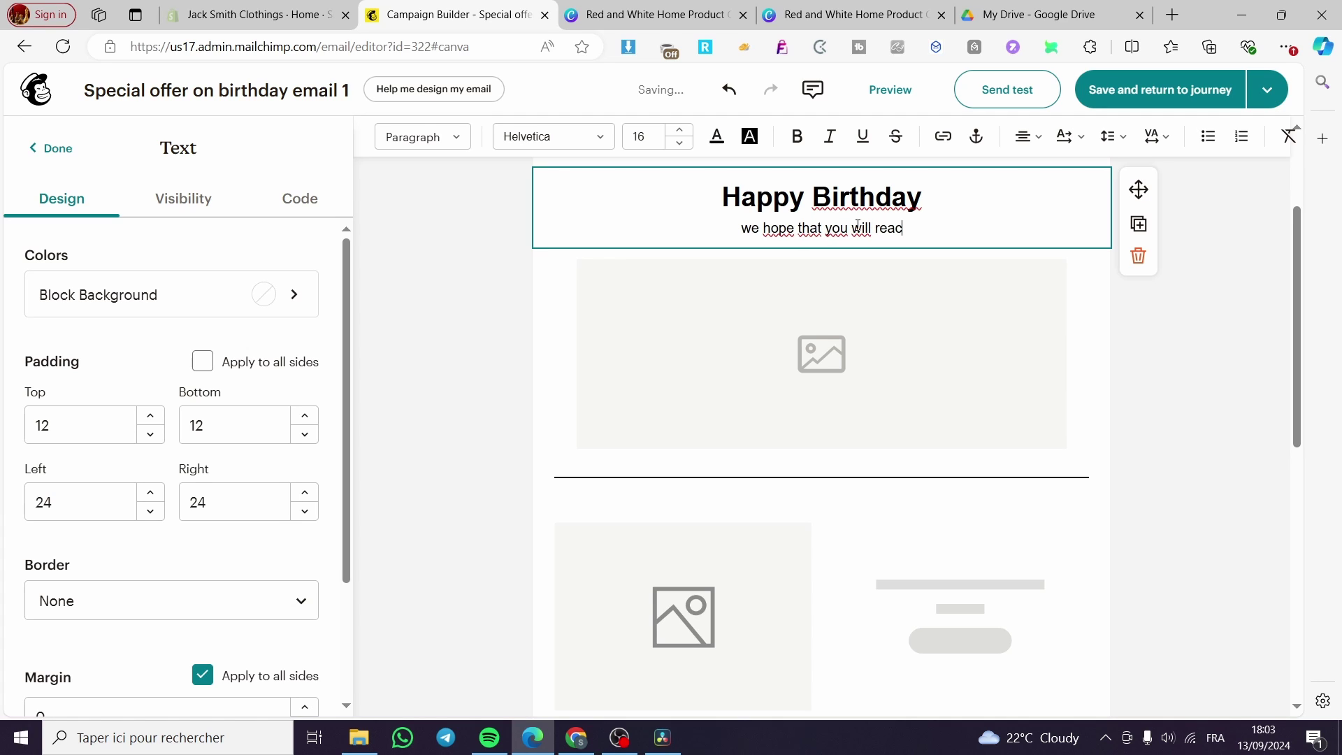
text(h all of your )
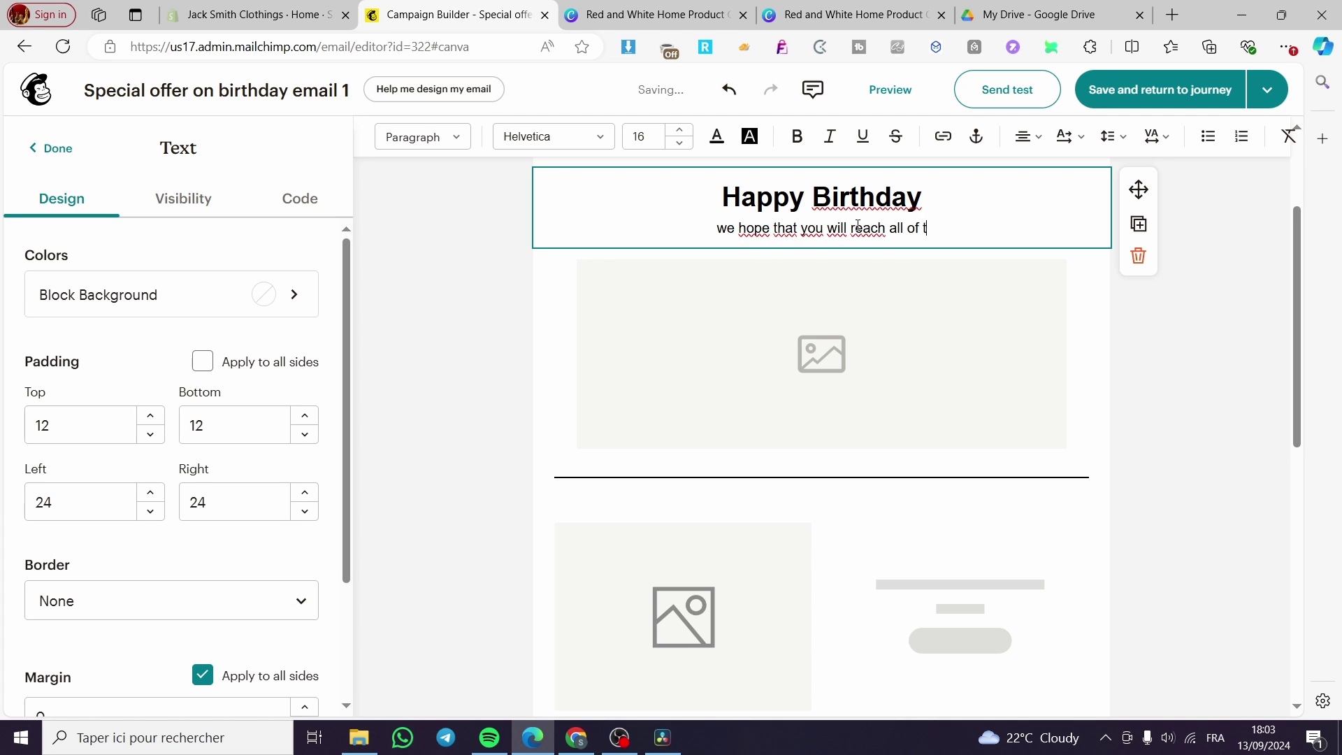
text(goals)
Step: Select the product block and open the Add products store picker
click(1228, 435)
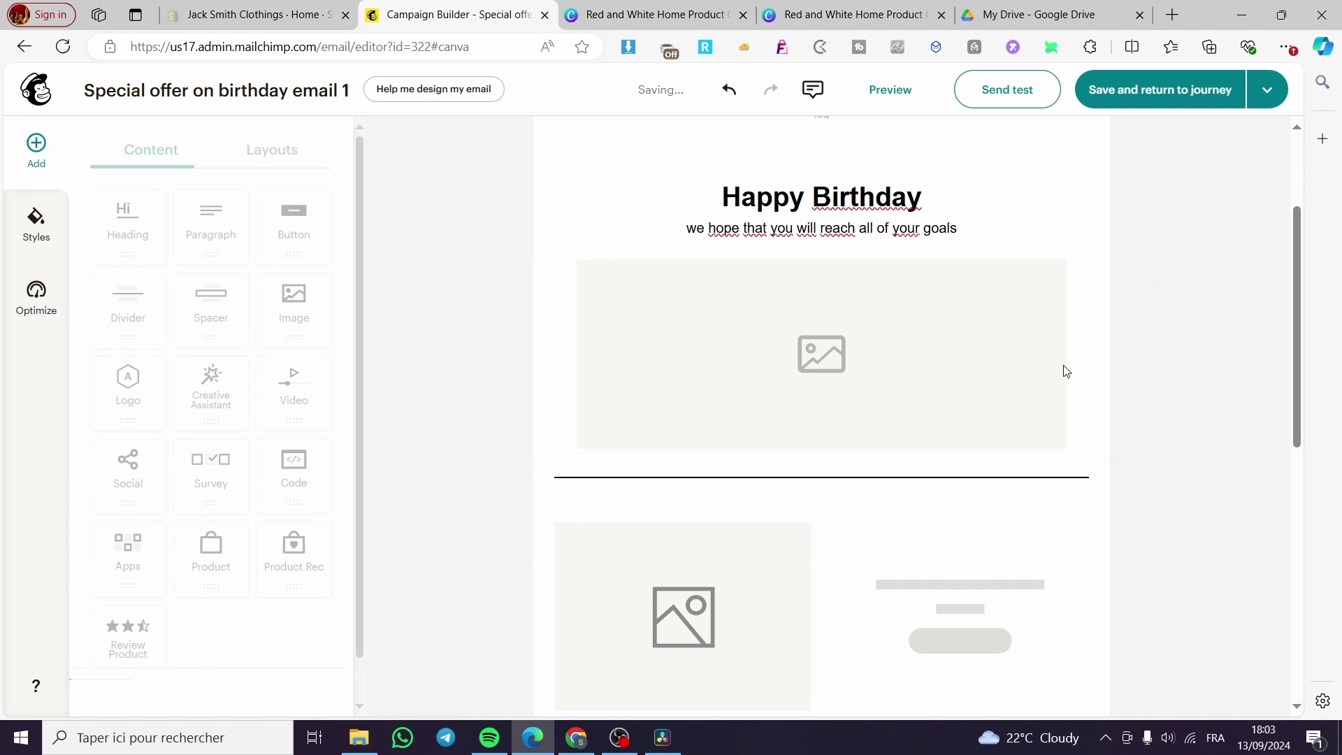
scroll(830, 550, down, 3)
scroll(830, 550, down, 1)
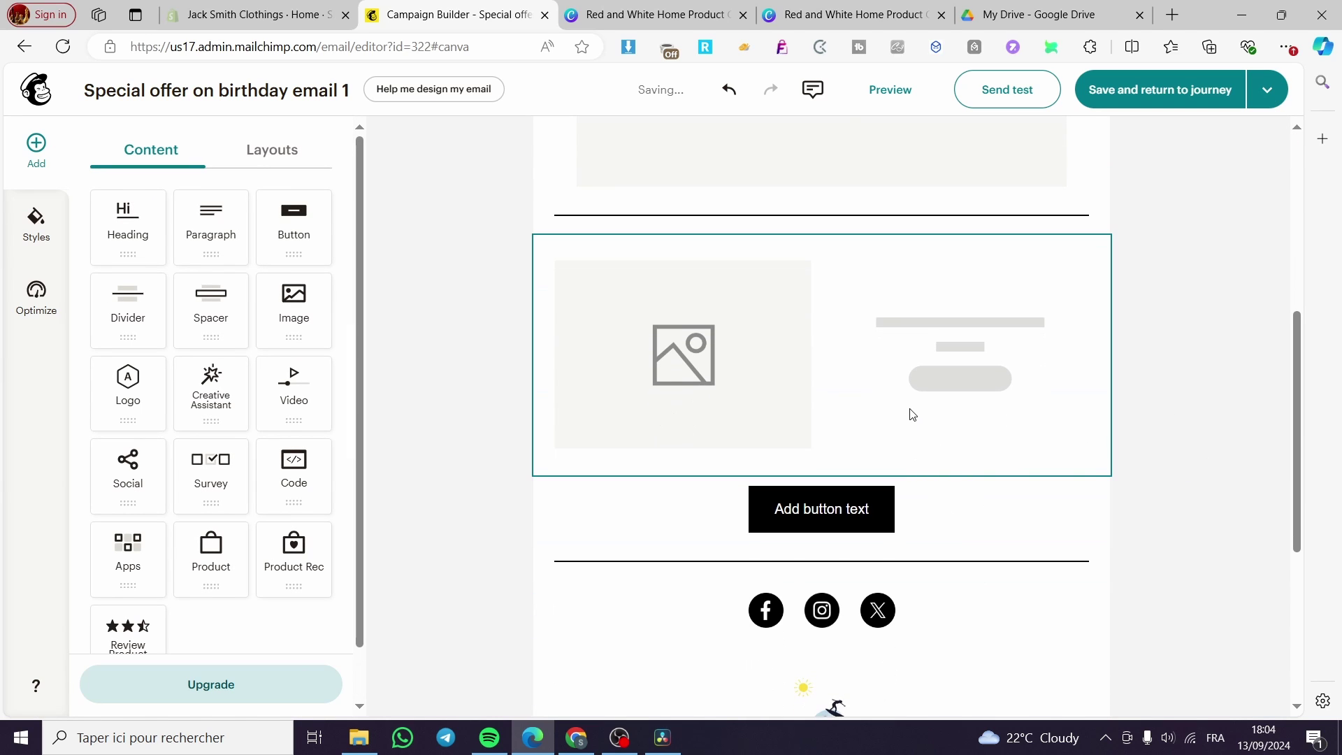
click(911, 413)
click(218, 329)
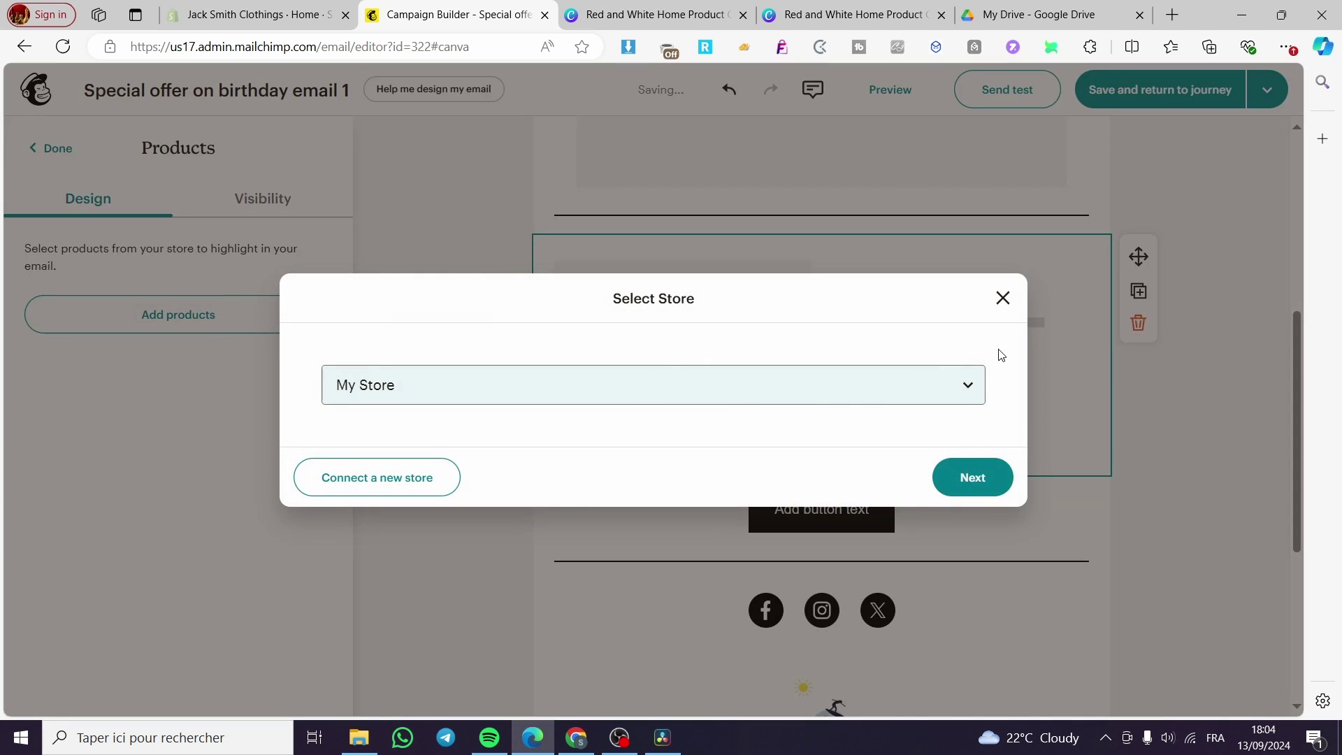
click(938, 388)
Step: Close the store picker without adding products, then save the email and return to the journey
click(1004, 299)
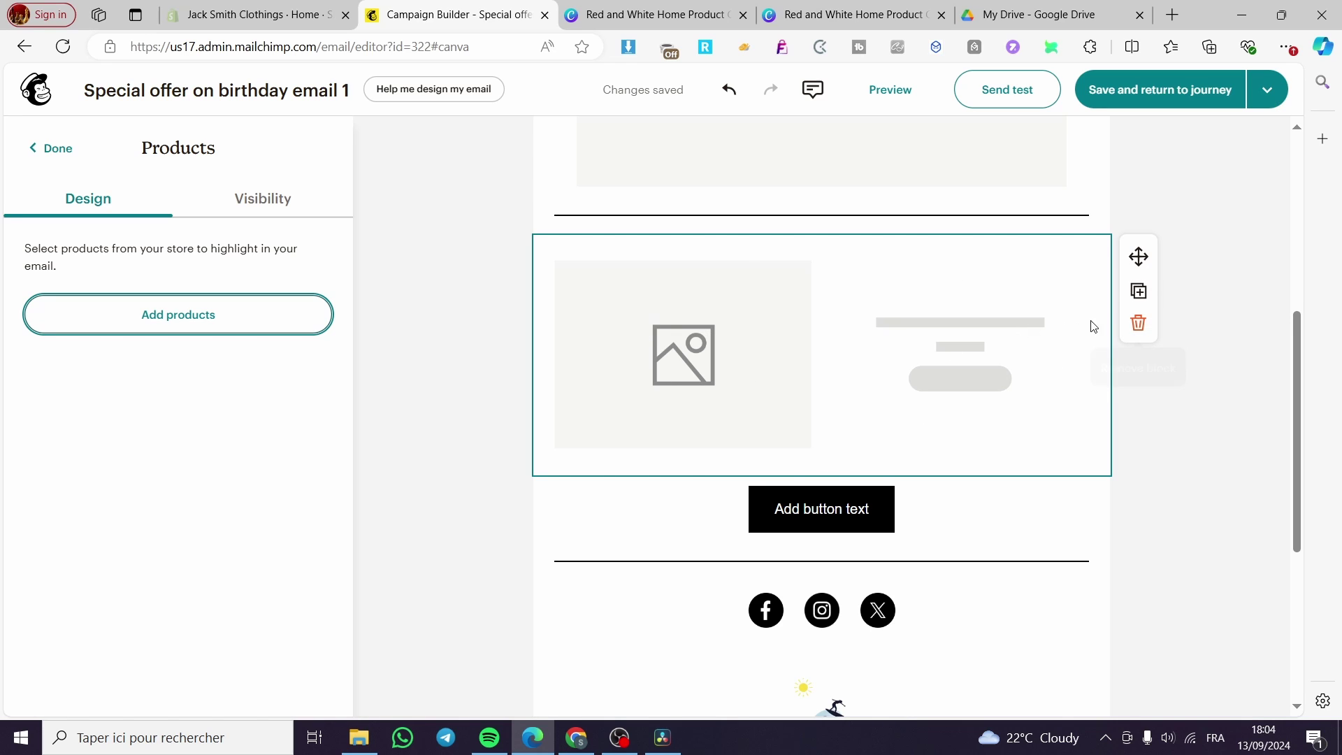
scroll(694, 404, up, 6)
click(1198, 87)
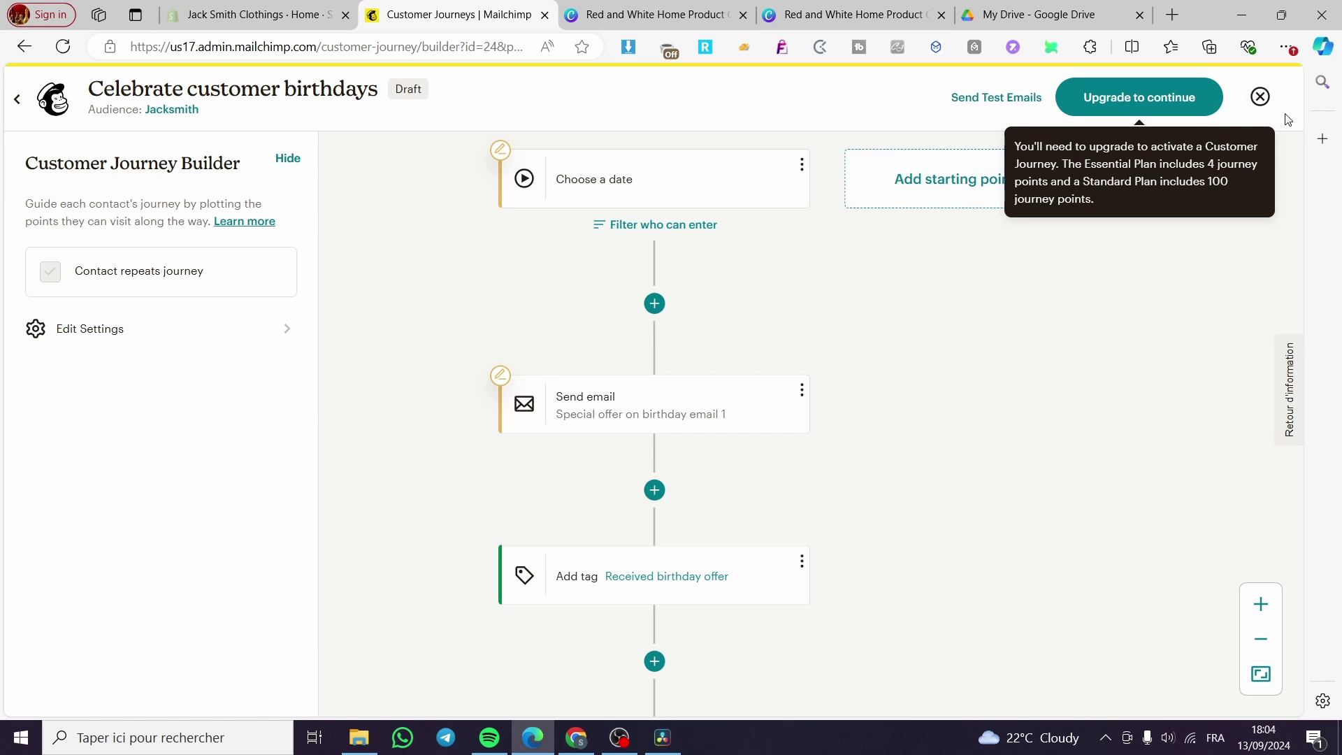
Step: Exit the journey builder, leaving 'Celebrate customer birthdays' saved as a draft on the Customer Journeys page
click(1261, 98)
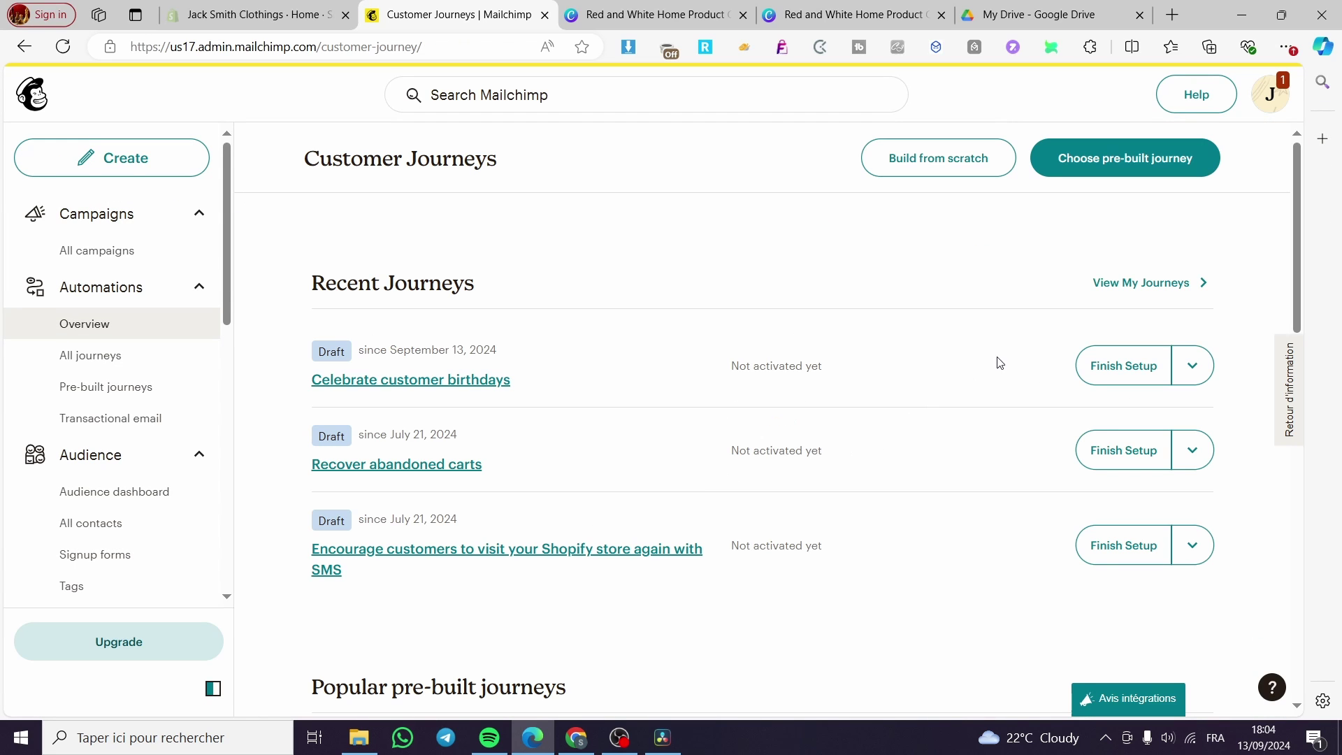